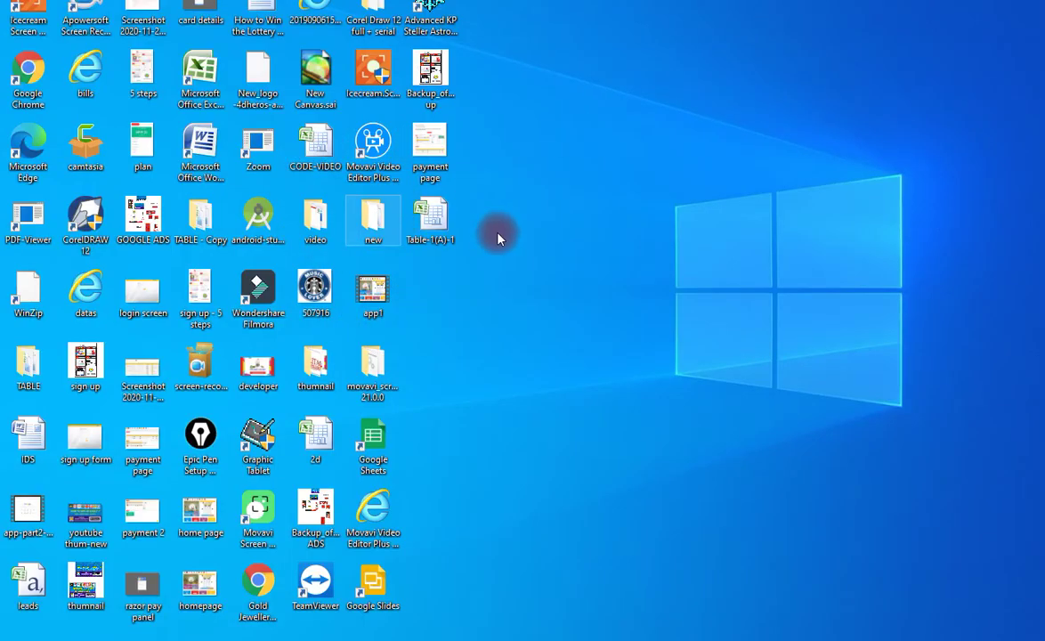
Open the I-Box master tables on the 4DHeros site, examine the whole 210 UP & DOWN table, and close it.
double_click(436, 218)
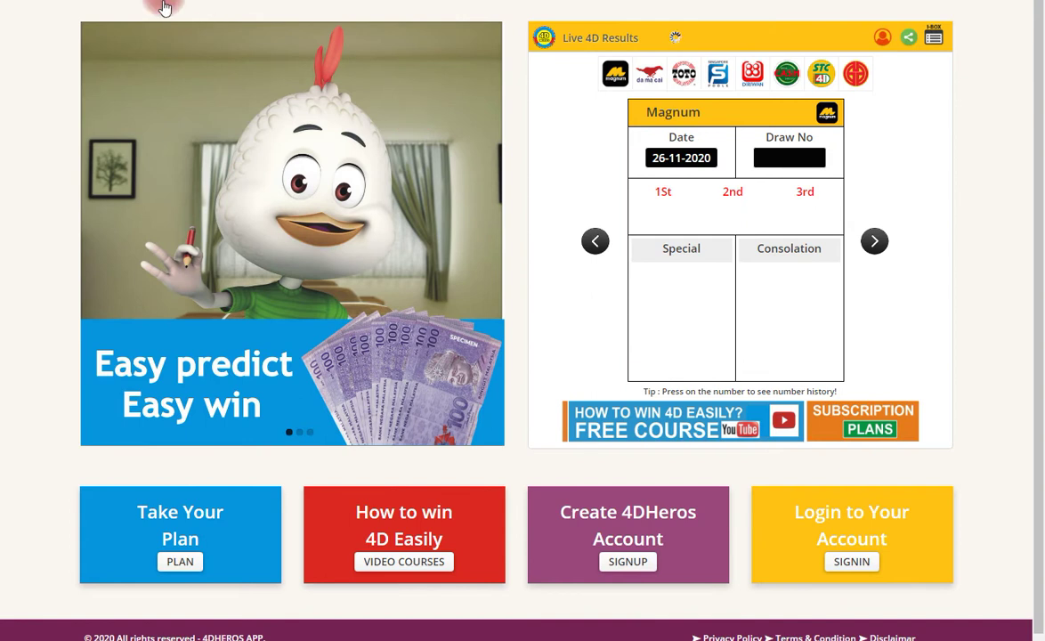
left_click(935, 39)
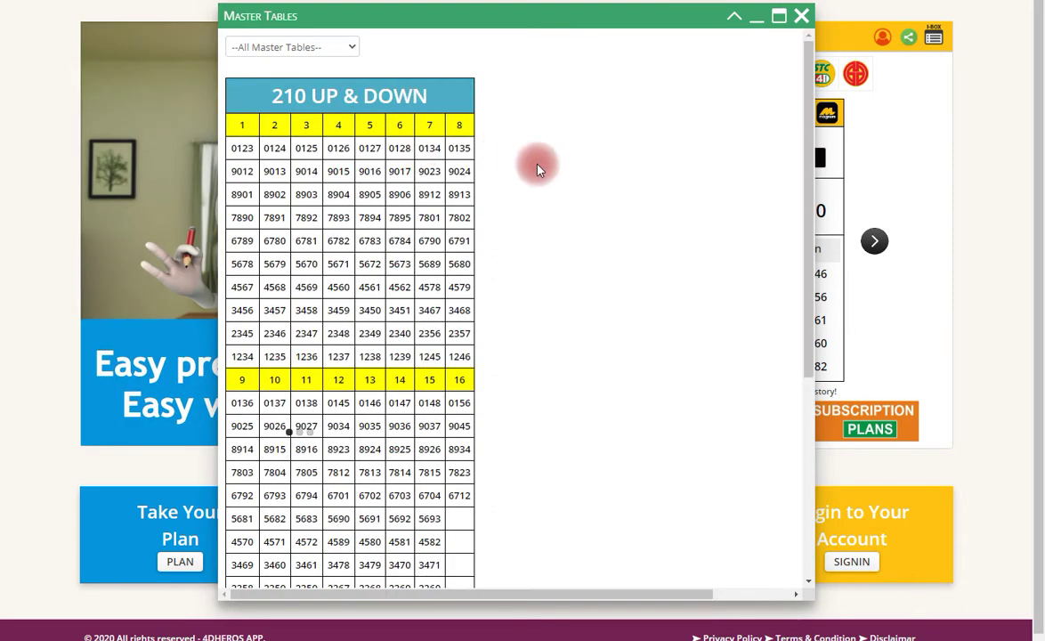
scroll(539, 165, "down", 3)
scroll(539, 173, "down", 2)
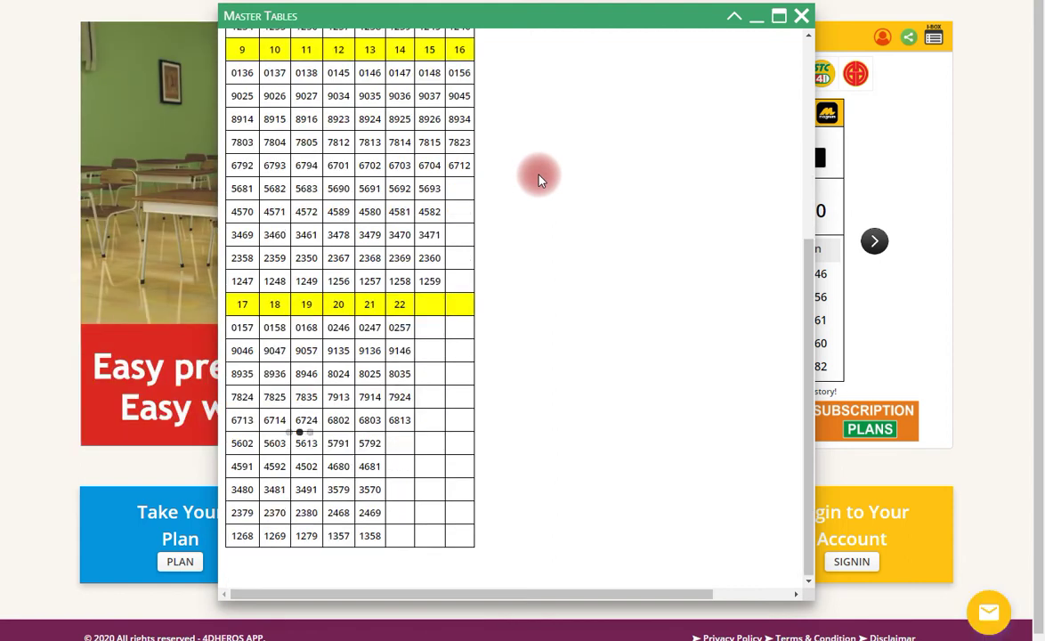
scroll(538, 180, "up", 1)
scroll(538, 178, "up", 3)
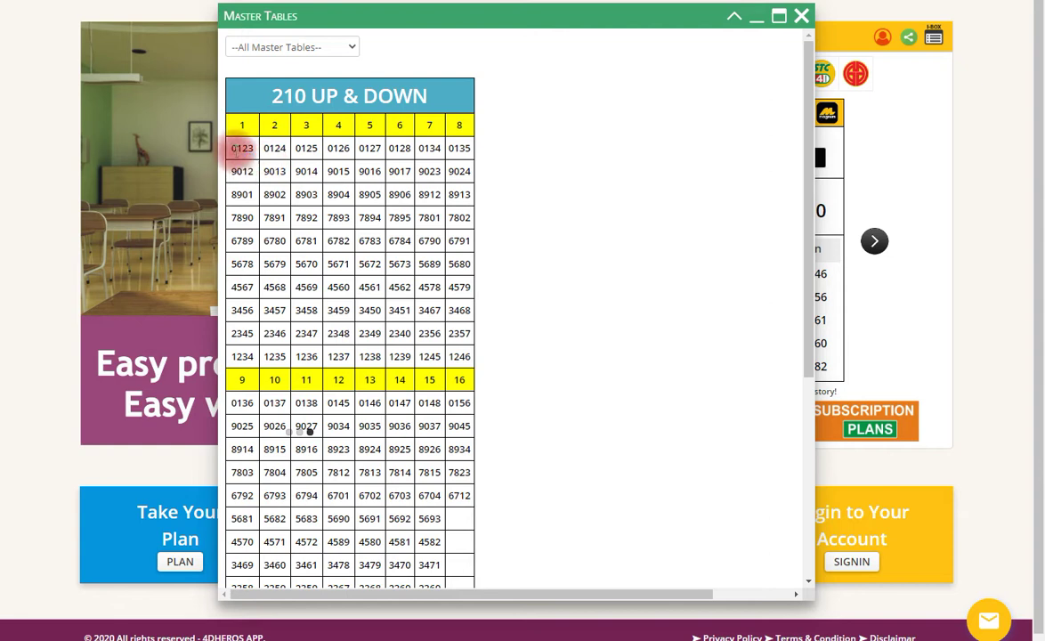
mouse_move(240, 147)
left_mouse_down()
mouse_move(247, 209)
mouse_move(240, 147)
left_mouse_up()
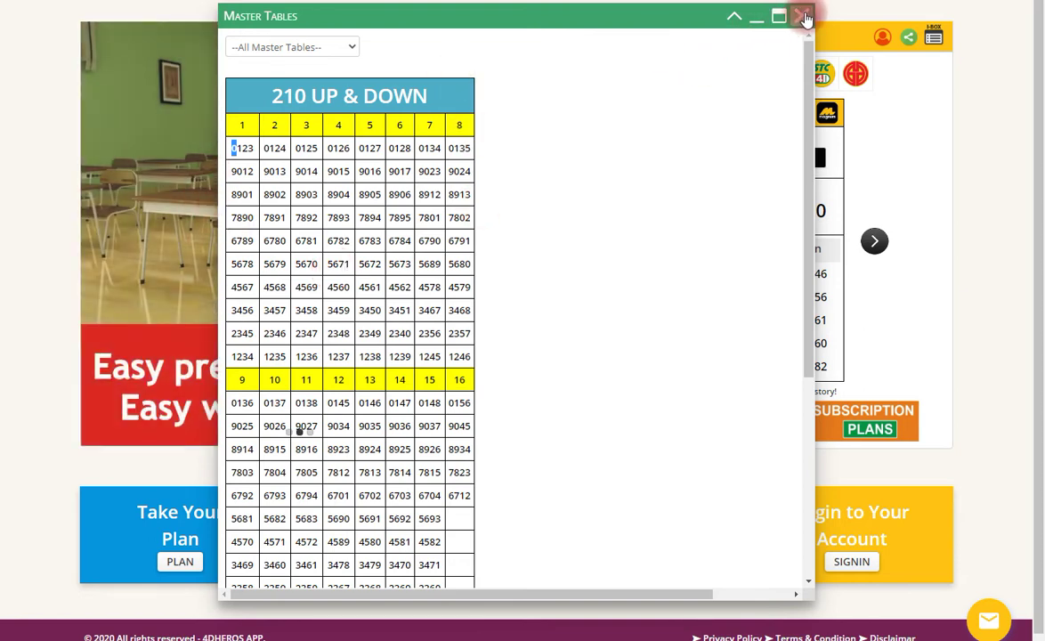
scroll(376, 269, "down", 3)
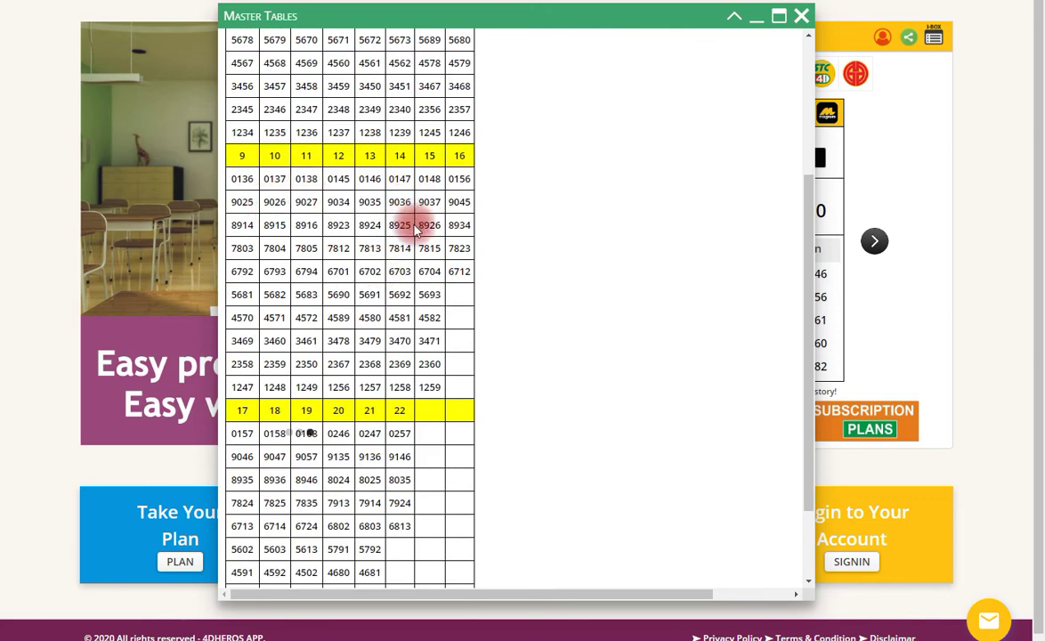
scroll(338, 396, "down", 2)
scroll(425, 322, "up", 1)
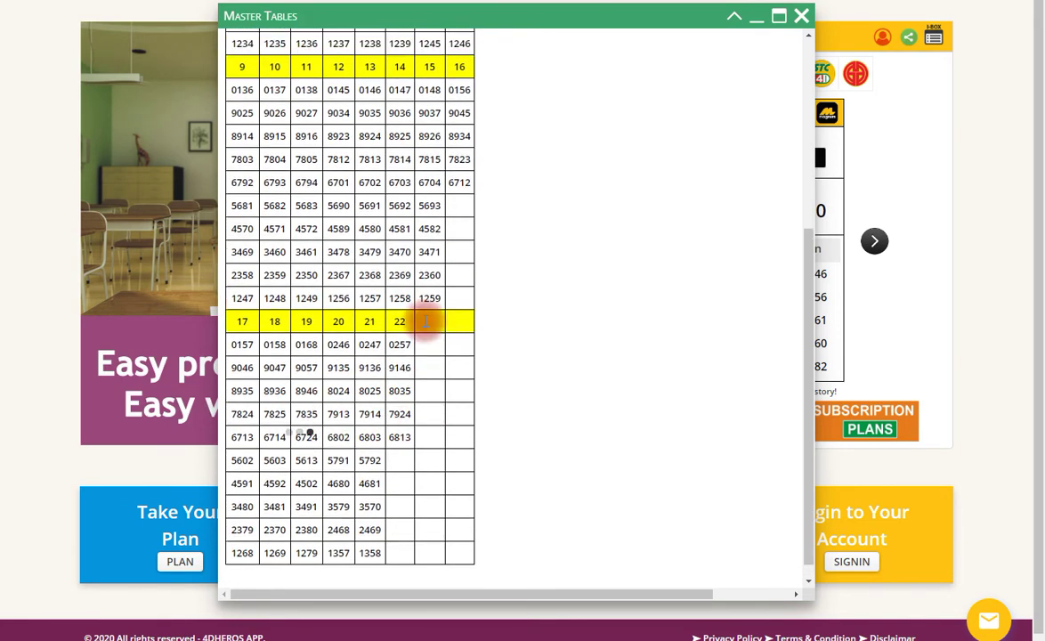
scroll(426, 322, "up", 3)
left_click(801, 16)
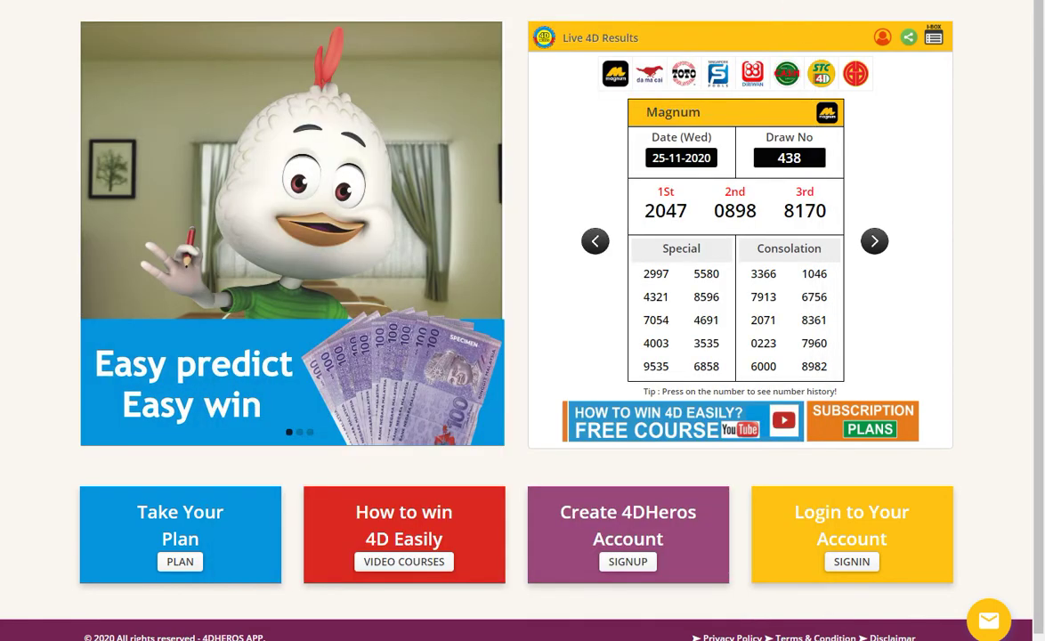
Switch to the CODE-VIDEO workbook in Microsoft Excel.
key("super+d")
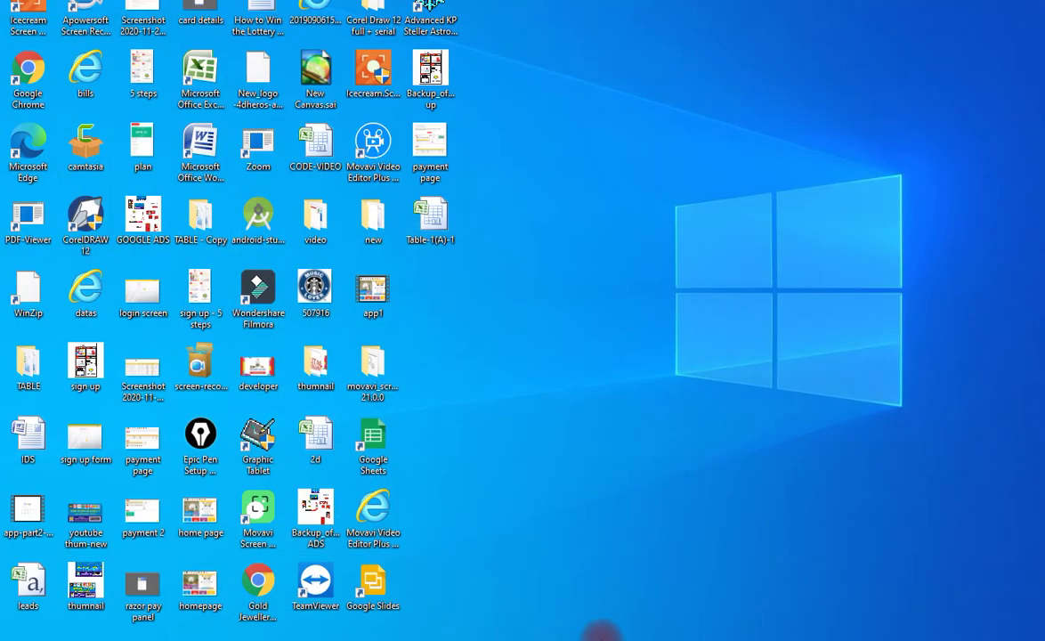
mouse_move(567, 640)
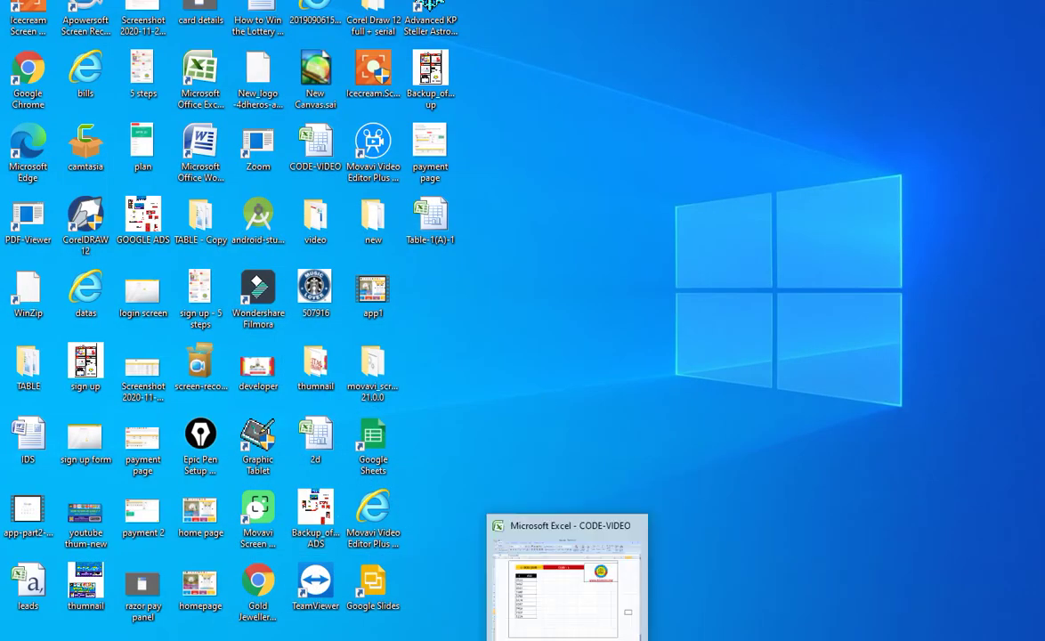
left_click(567, 578)
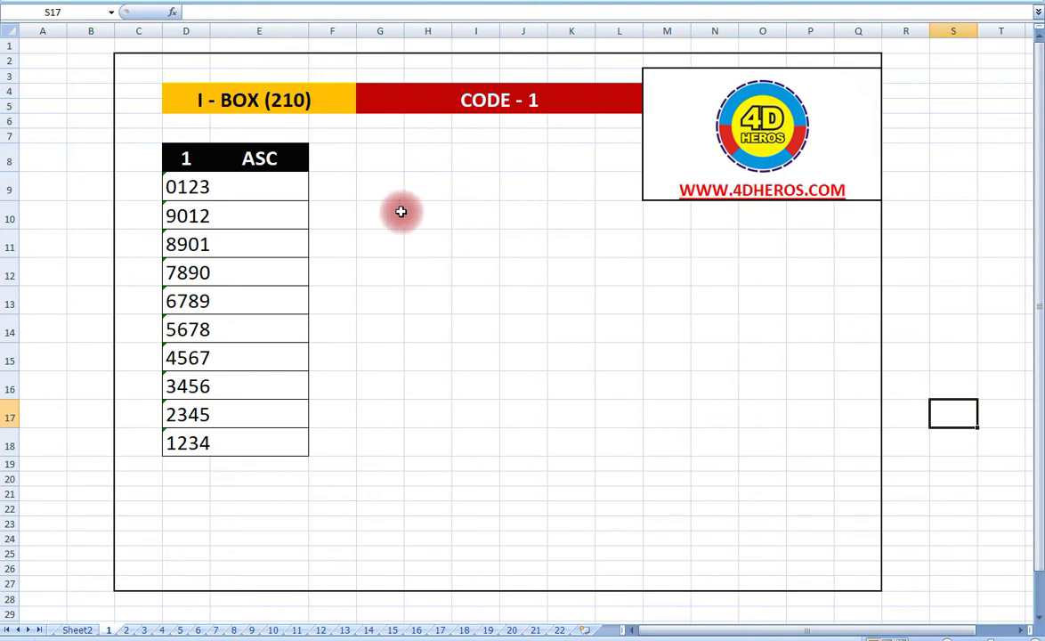
Try to enter 0123 in cell G9, on the row of the first I-Box number.
left_click(392, 185)
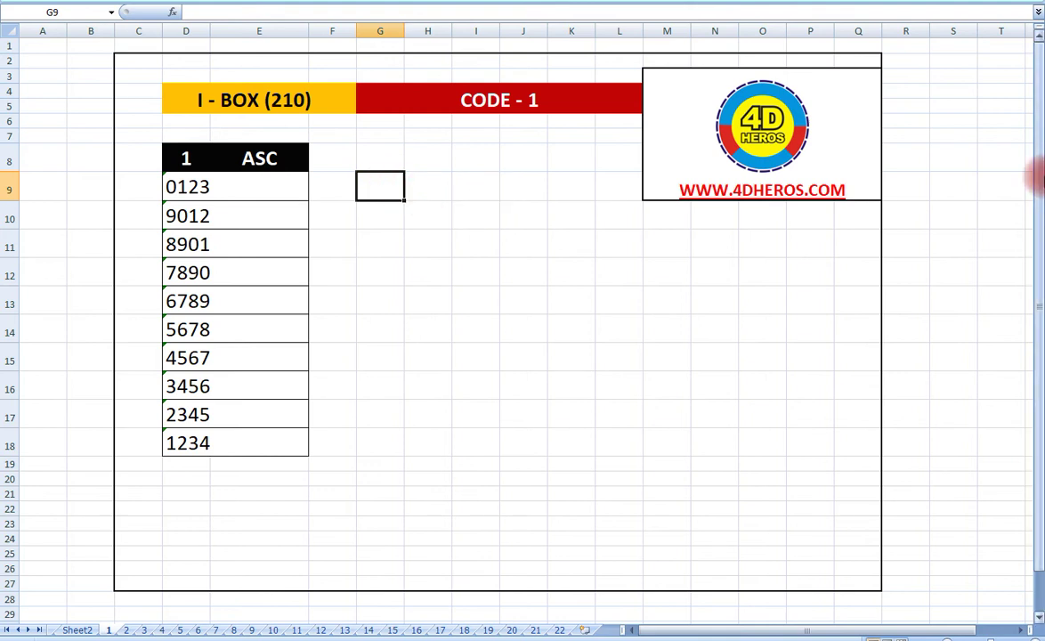
type("0123")
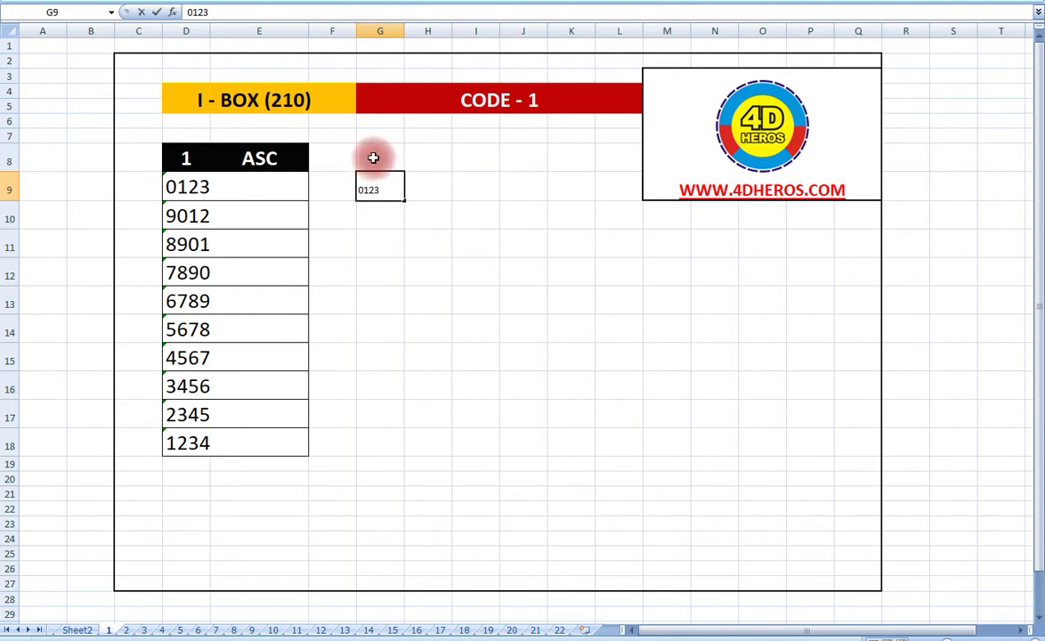
left_click(370, 188)
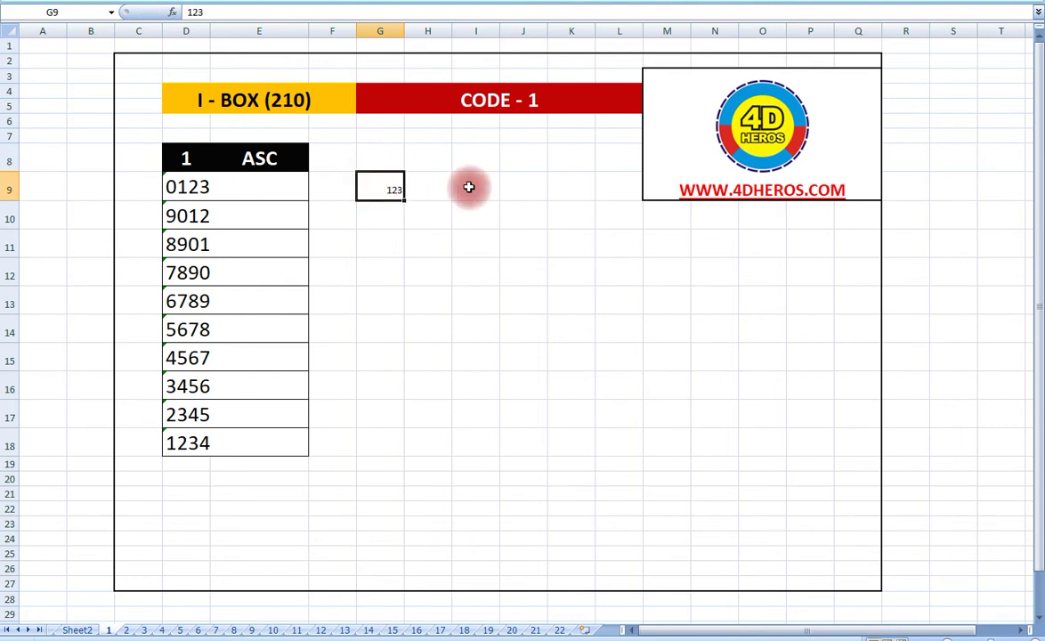
Set the font size of cells G8 to G18 to 22.
left_click(386, 164)
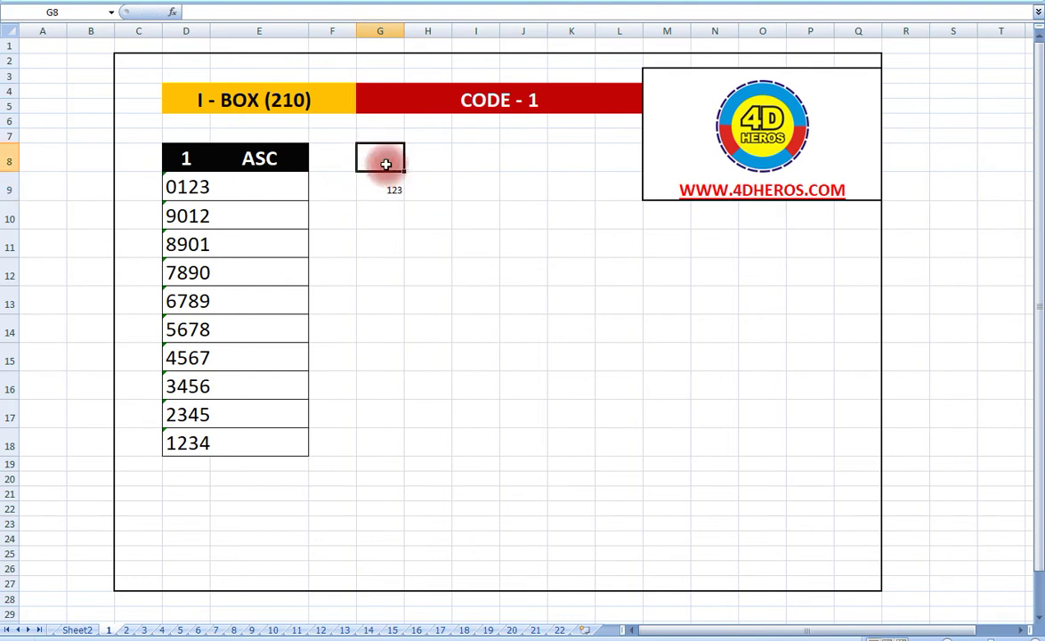
key("shift+Down")
key("shift+Down")
key("shift+Down")
key("shift+Down")
key("shift+Down")
key("shift+Down")
key("shift+Down")
key("shift+Down")
key("shift+Down")
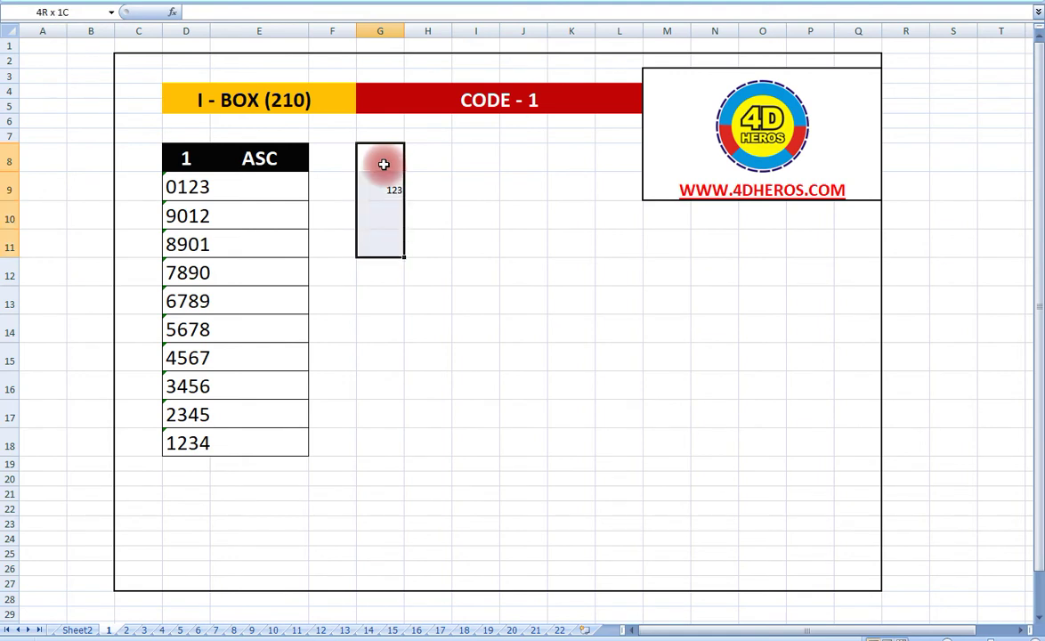
key("shift+Down")
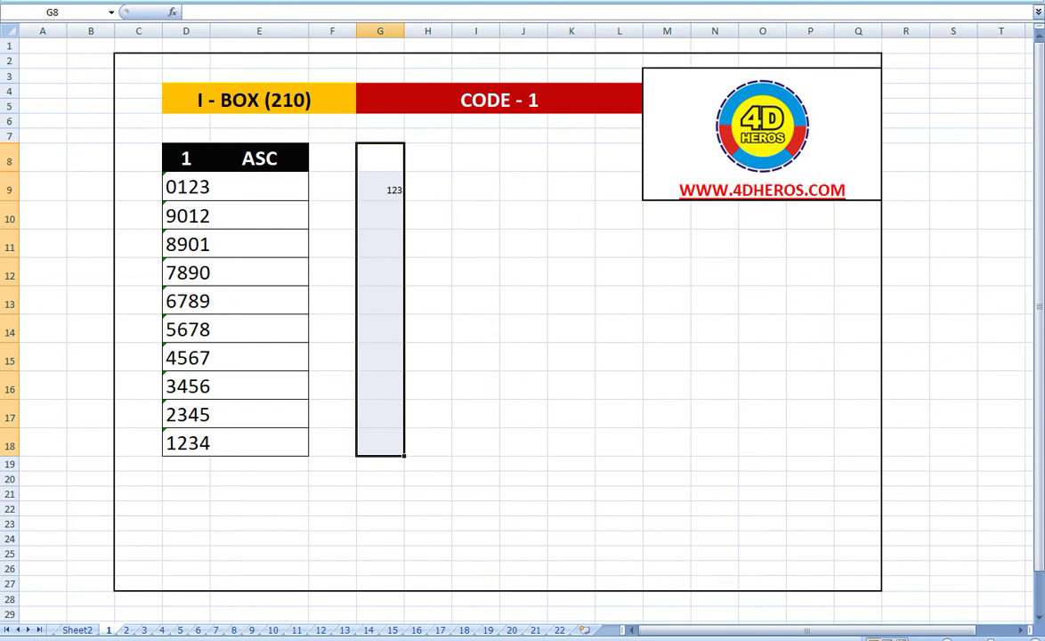
left_click(216, 1)
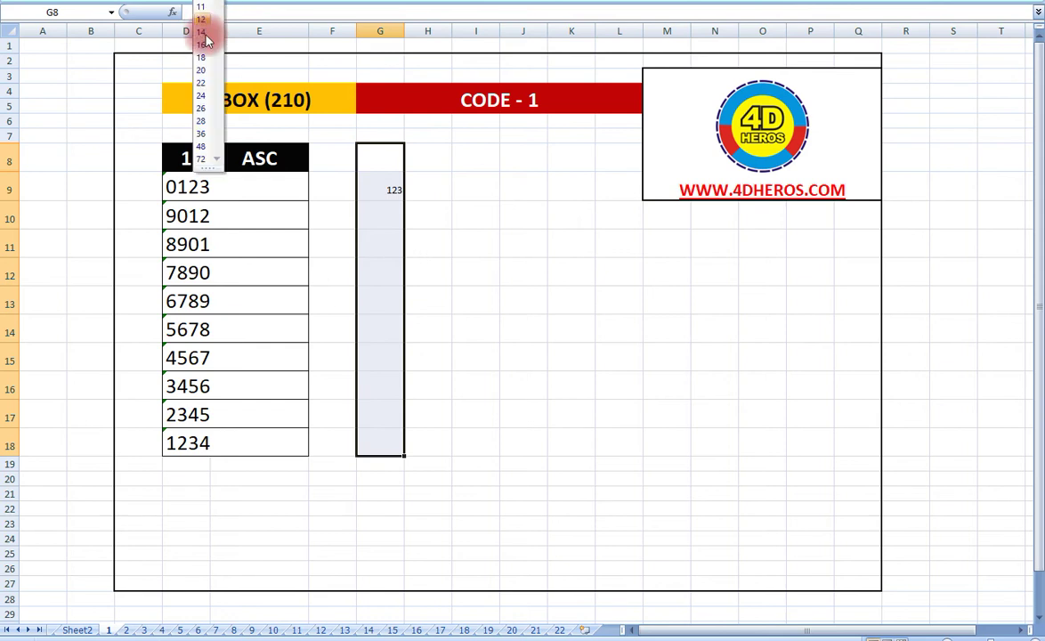
left_click(203, 82)
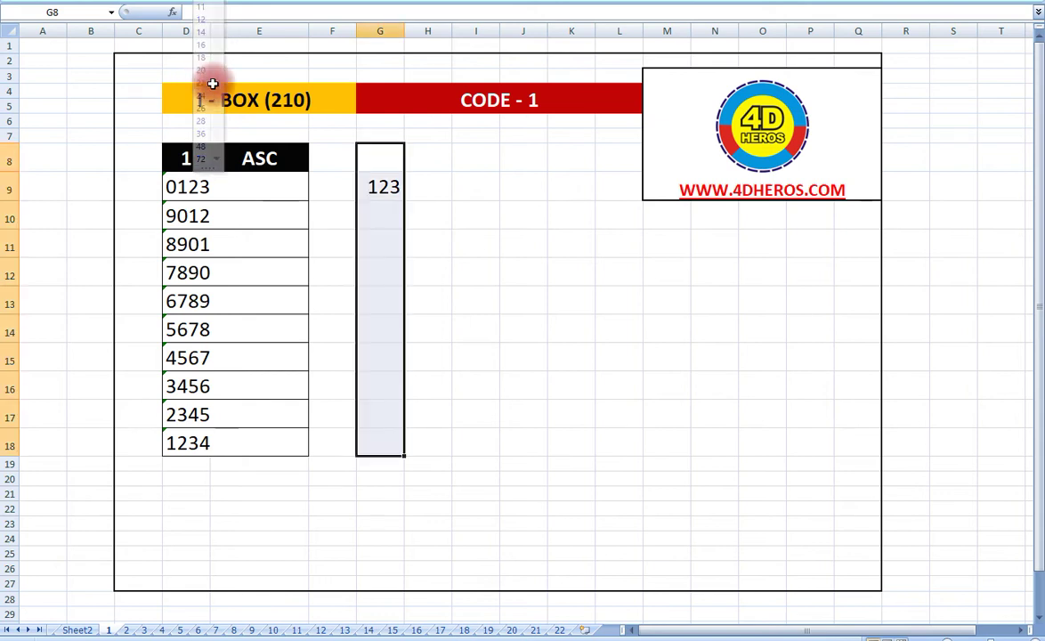
Apply the Text number format to cells G8 to G18.
right_click(378, 189)
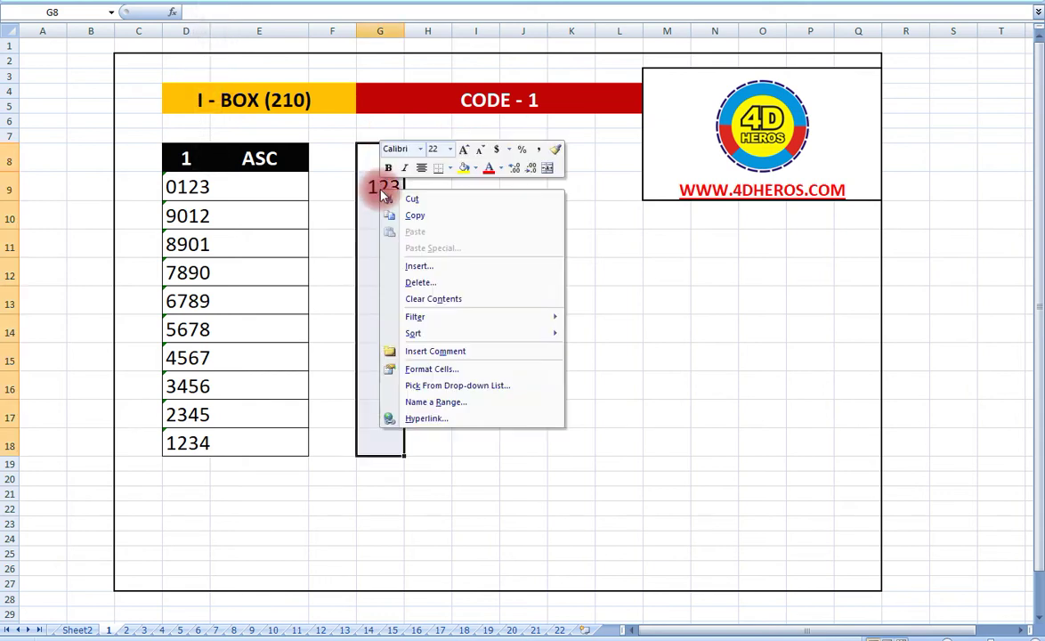
left_click(434, 370)
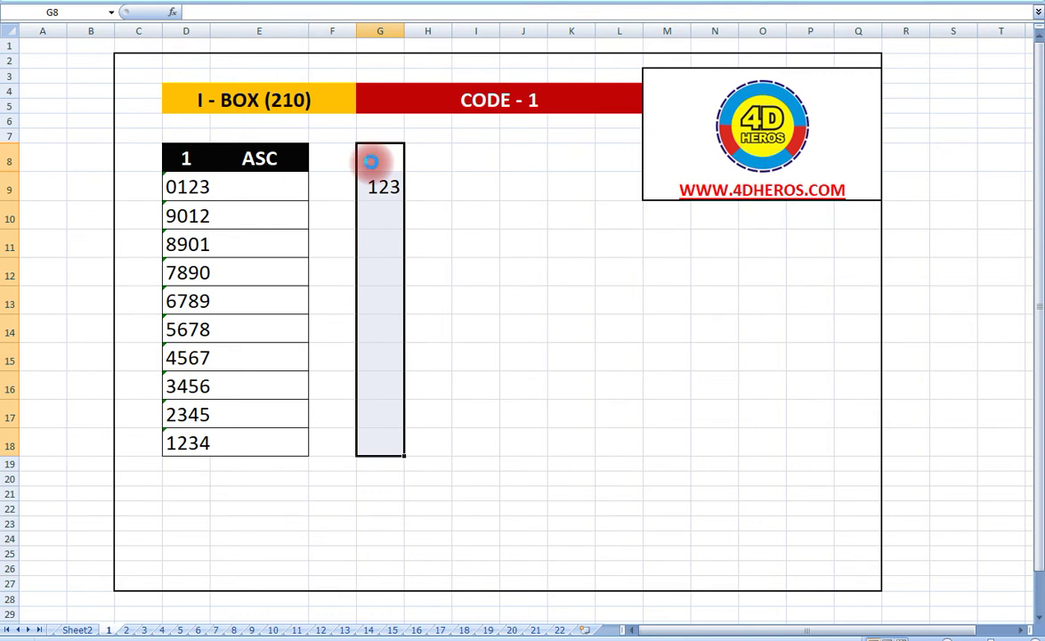
key("ctrl+1")
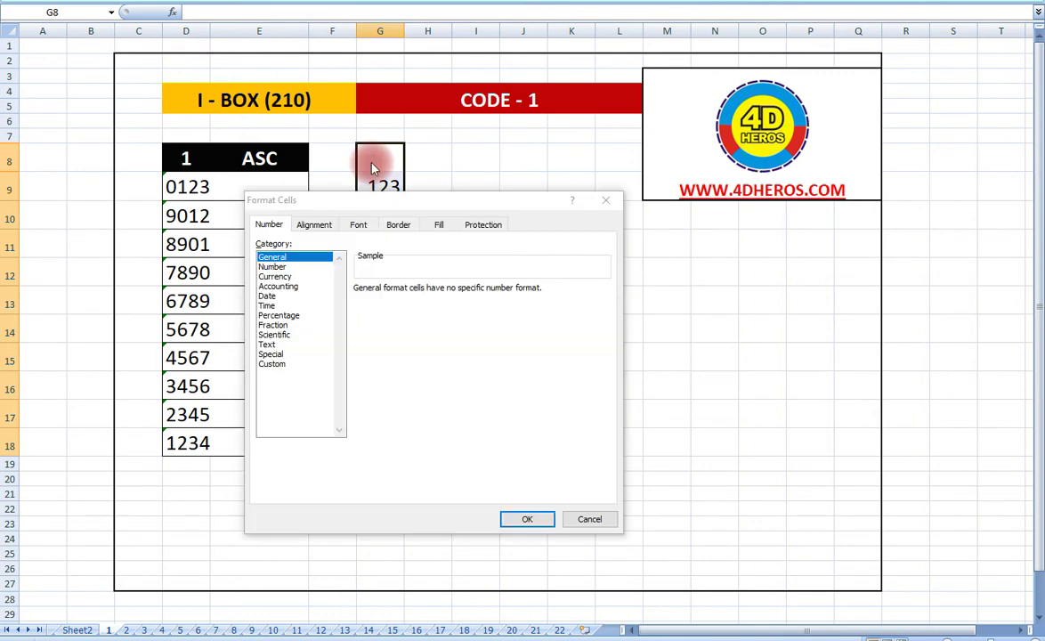
left_click(269, 345)
left_click(525, 521)
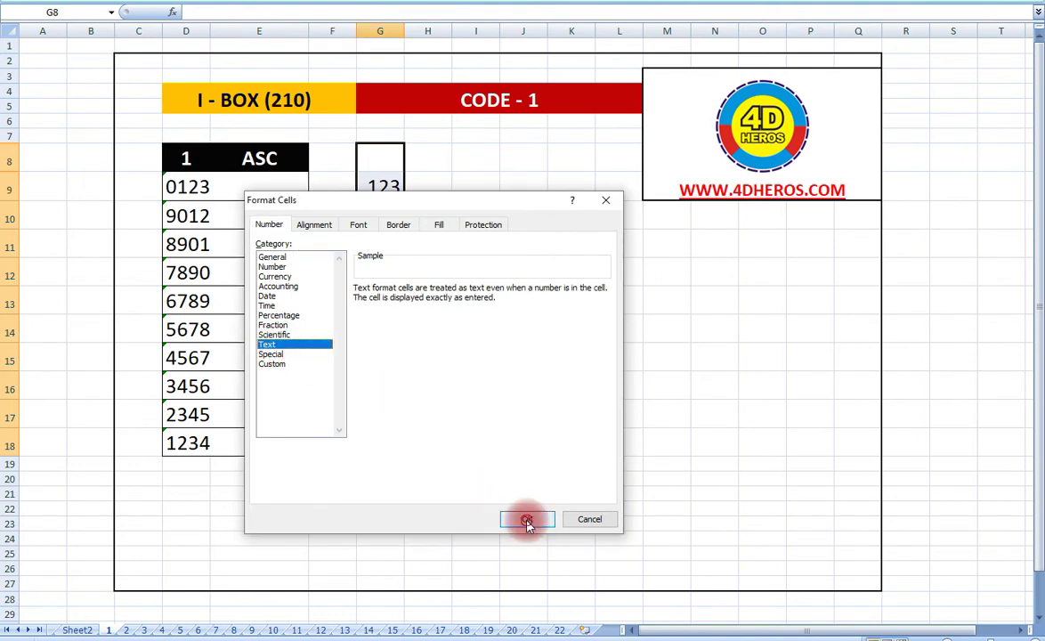
Enter 0123 in G9 and 0129 in G10 as the ascending-digit forms of the first two numbers.
left_click(378, 189)
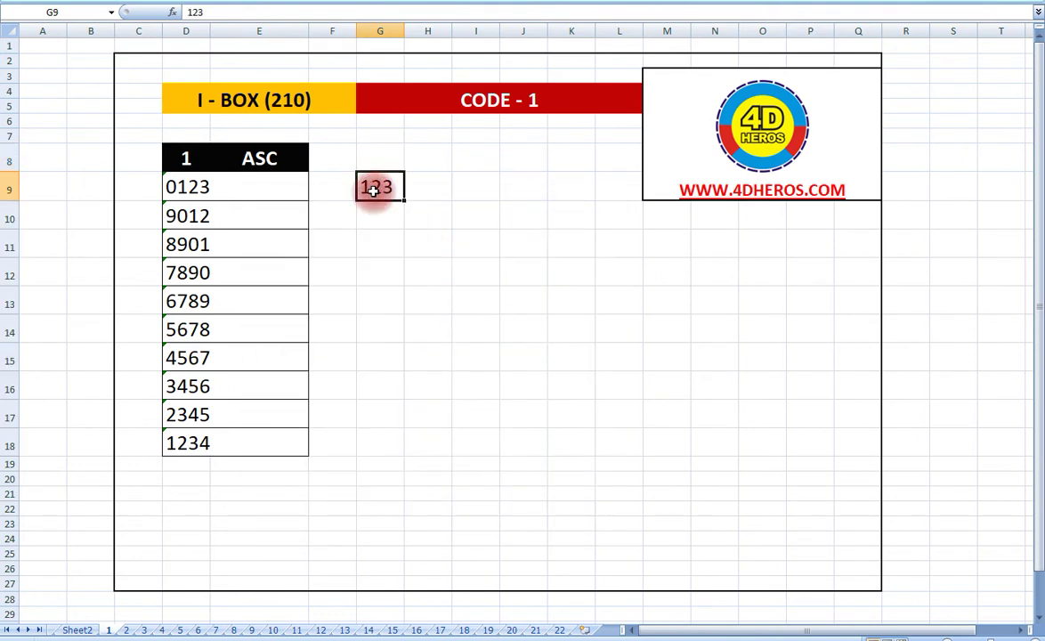
type("0123")
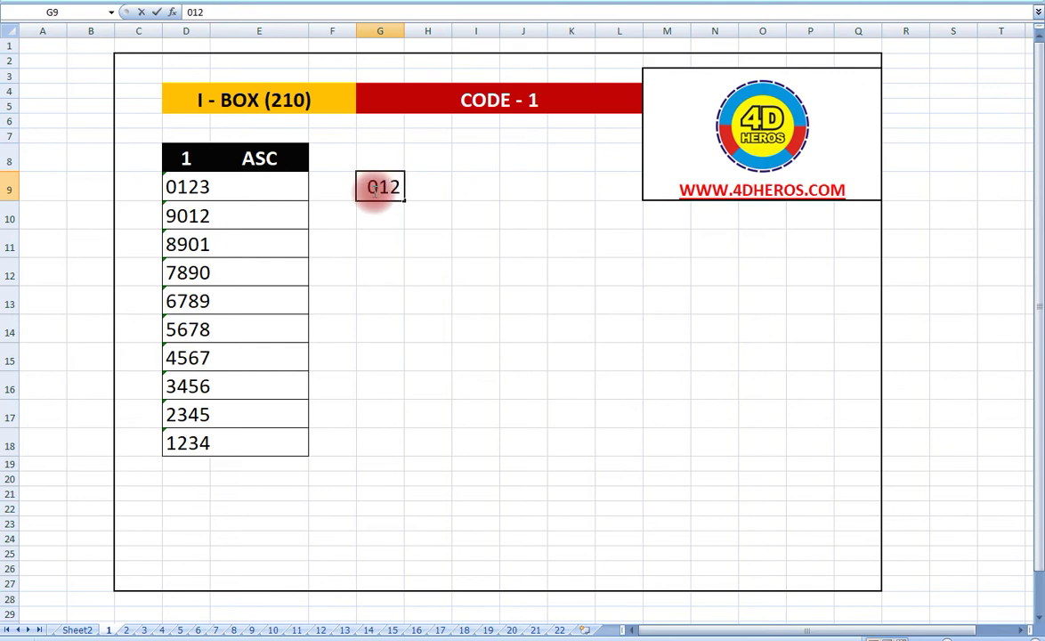
left_click(377, 214)
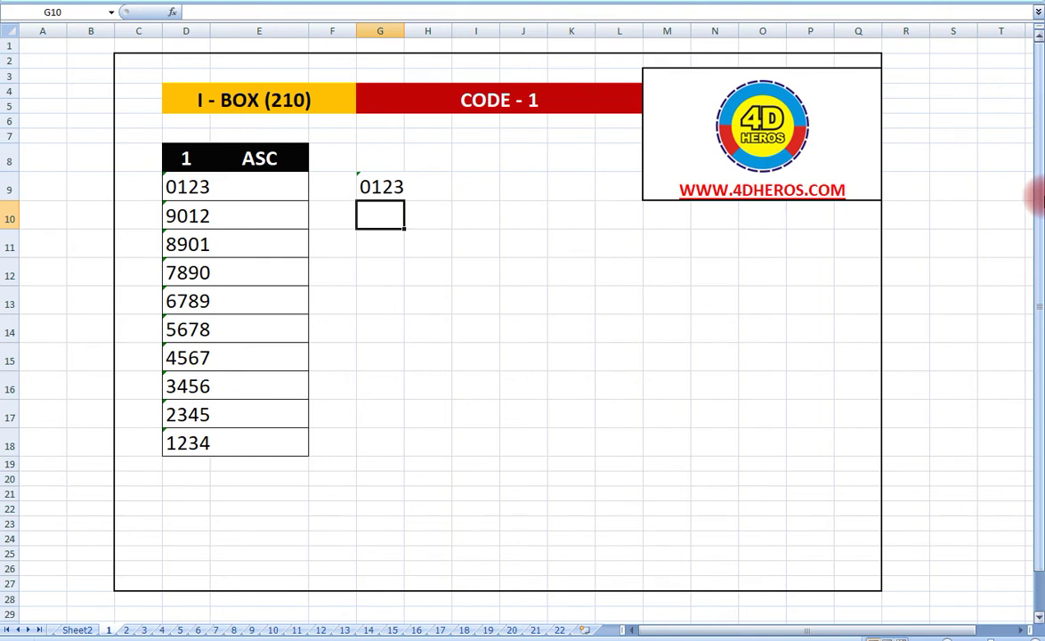
type("01")
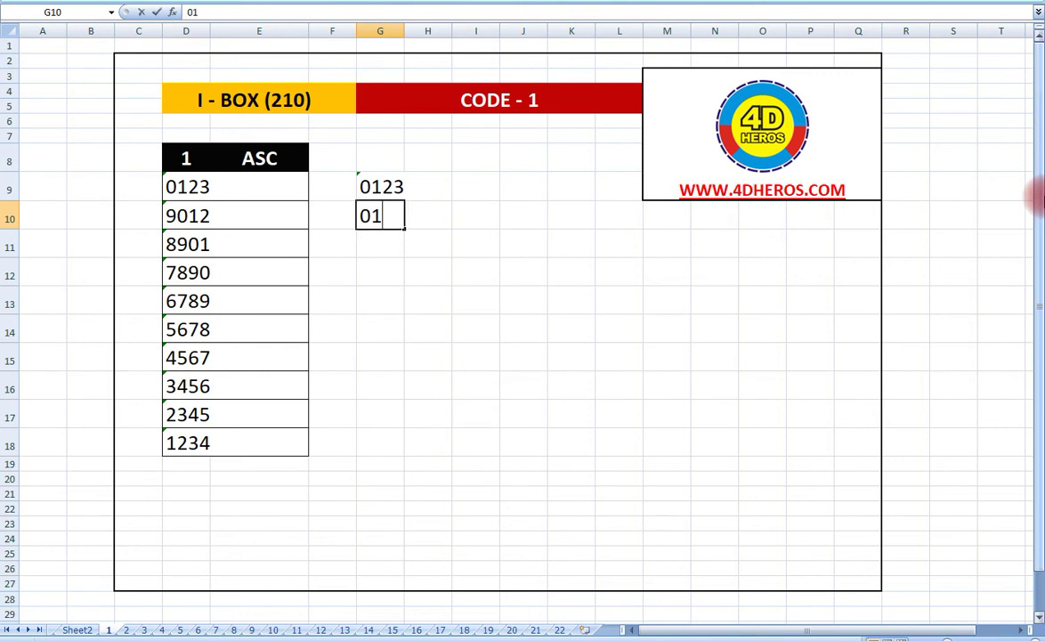
type("29")
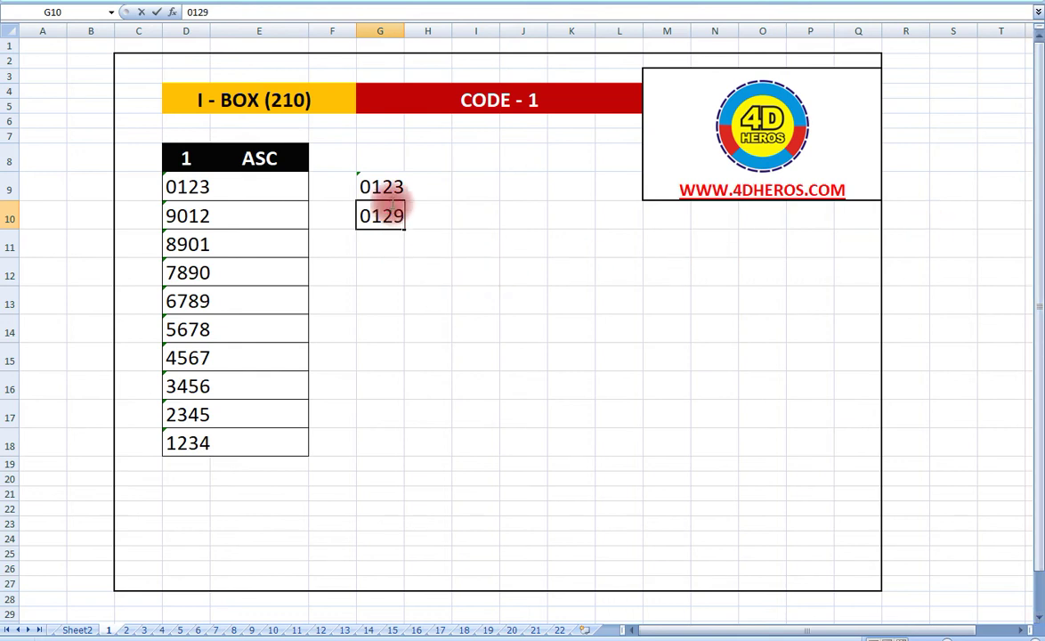
Enter 0189 in G11 as the ascending-digit form of 8901.
left_click(384, 245)
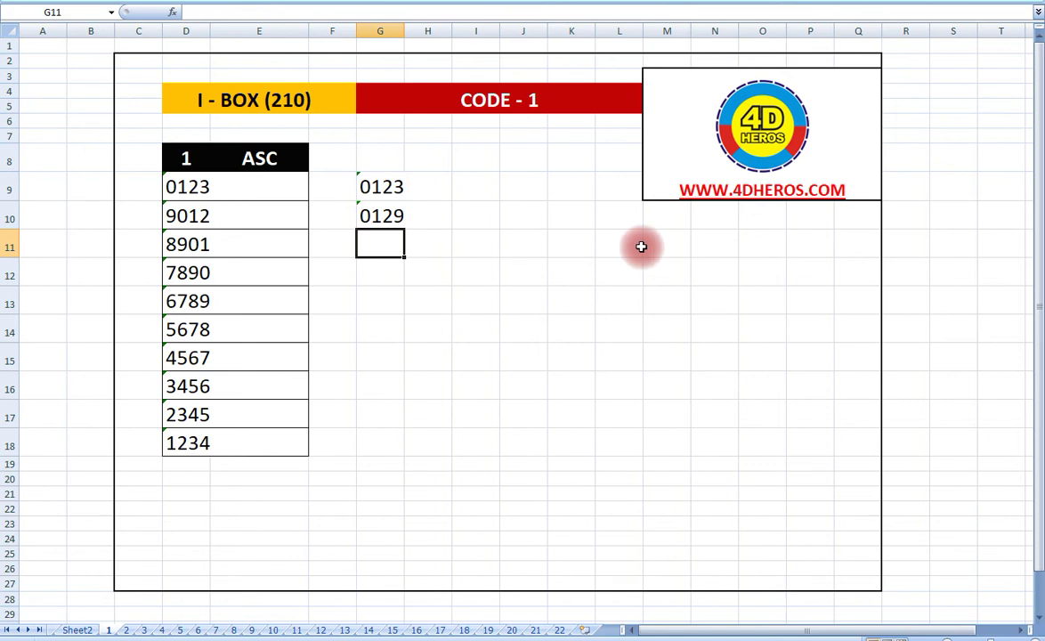
type("0")
type("289")
key("BackSpace")
key("BackSpace")
key("BackSpace")
type("3189")
key("BackSpace")
key("BackSpace")
key("BackSpace")
key("BackSpace")
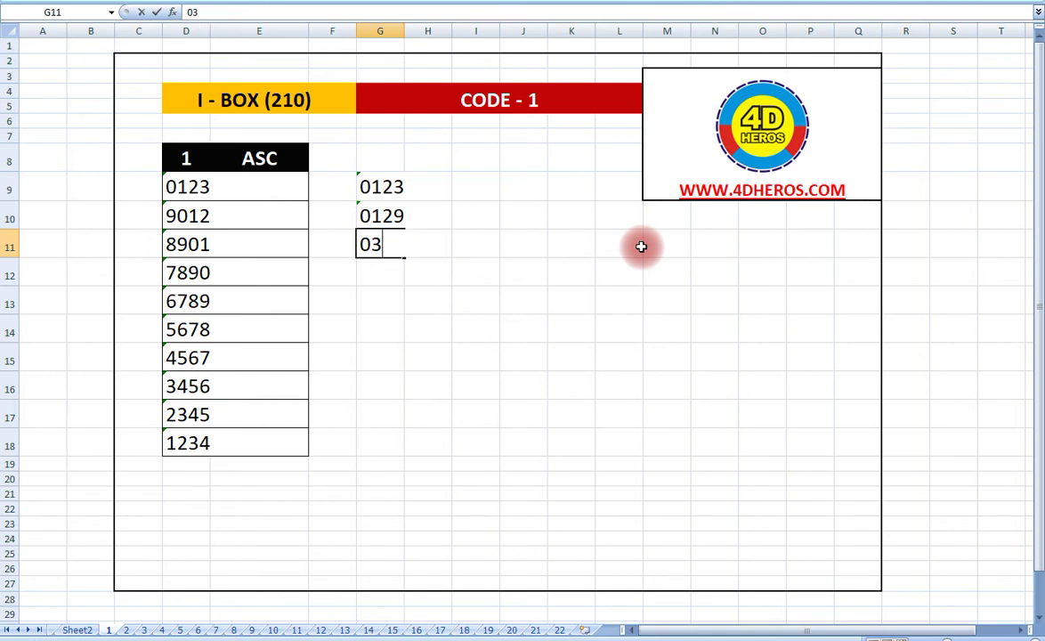
type("15")
key("BackSpace")
type("89")
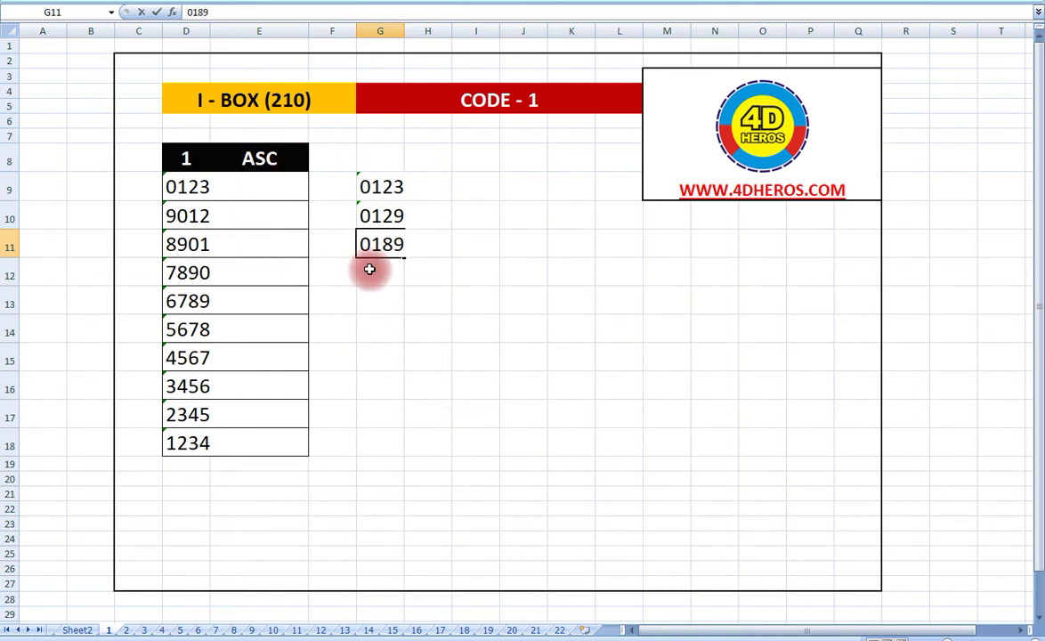
Enter the ascending-digit forms 0789, 6789 and 5678 in cells G12, G13 and G14.
left_click(370, 269)
type("0789")
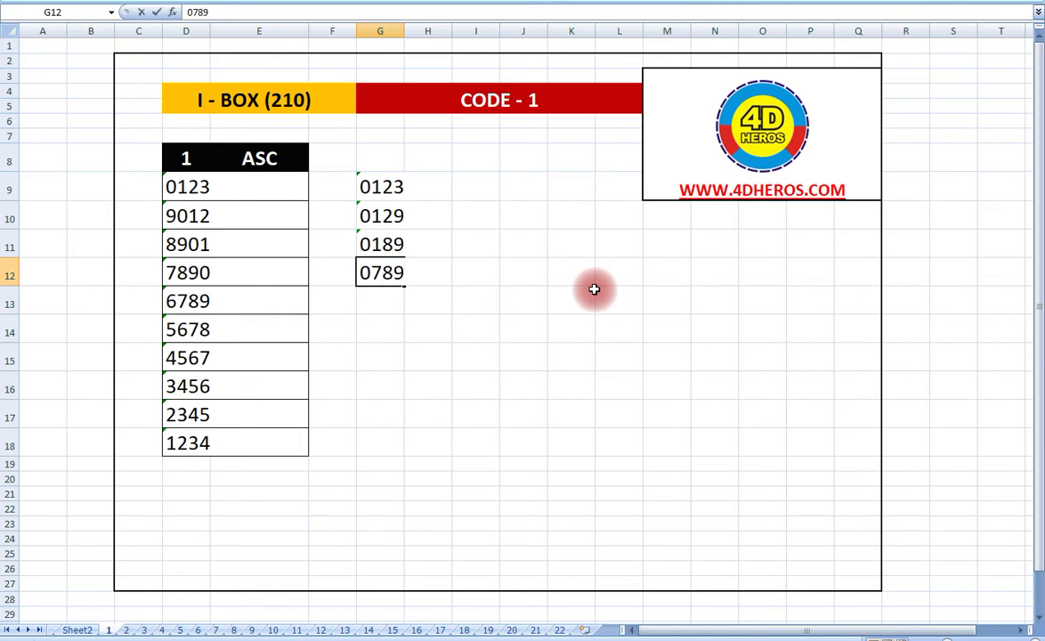
left_click(390, 304)
type("6789")
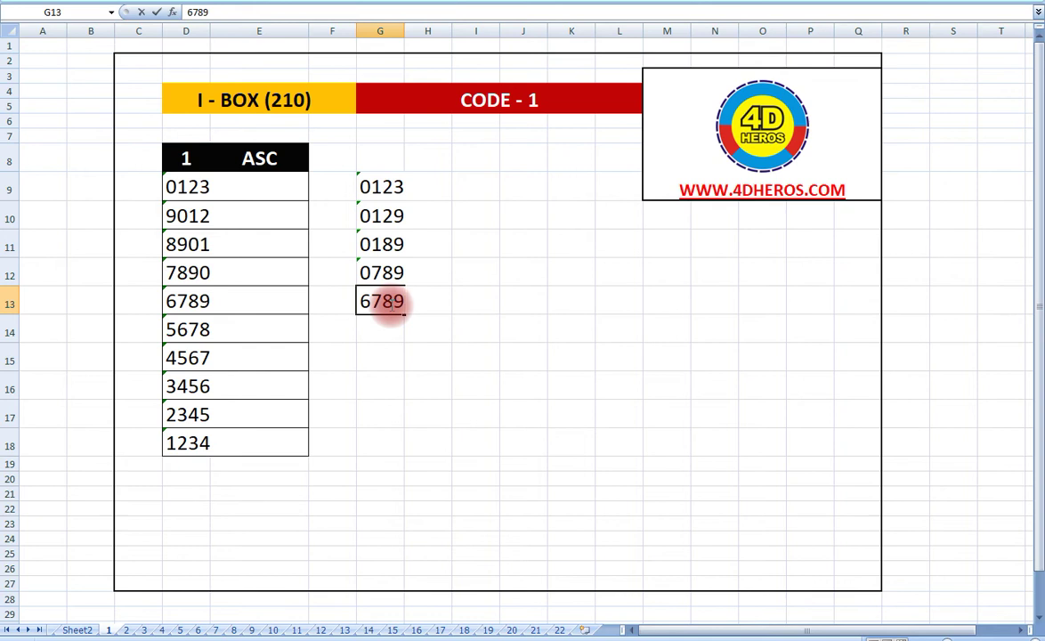
left_click(388, 330)
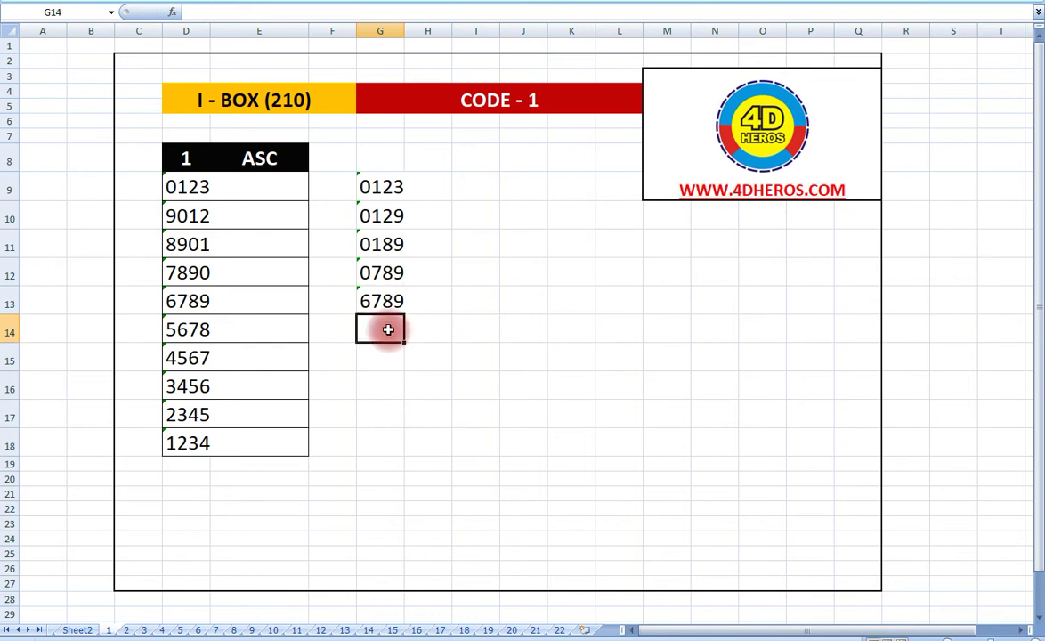
type("5678")
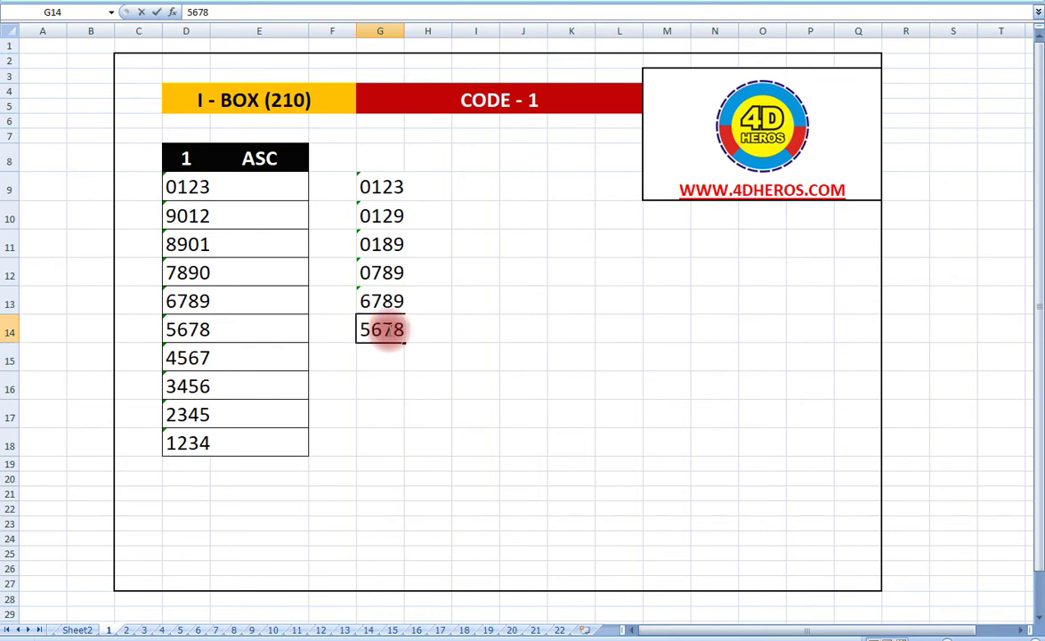
Enter the ascending-digit forms 4567, 3456, 2345 and 1234 in cells G15 to G18.
left_click(370, 356)
type("4567")
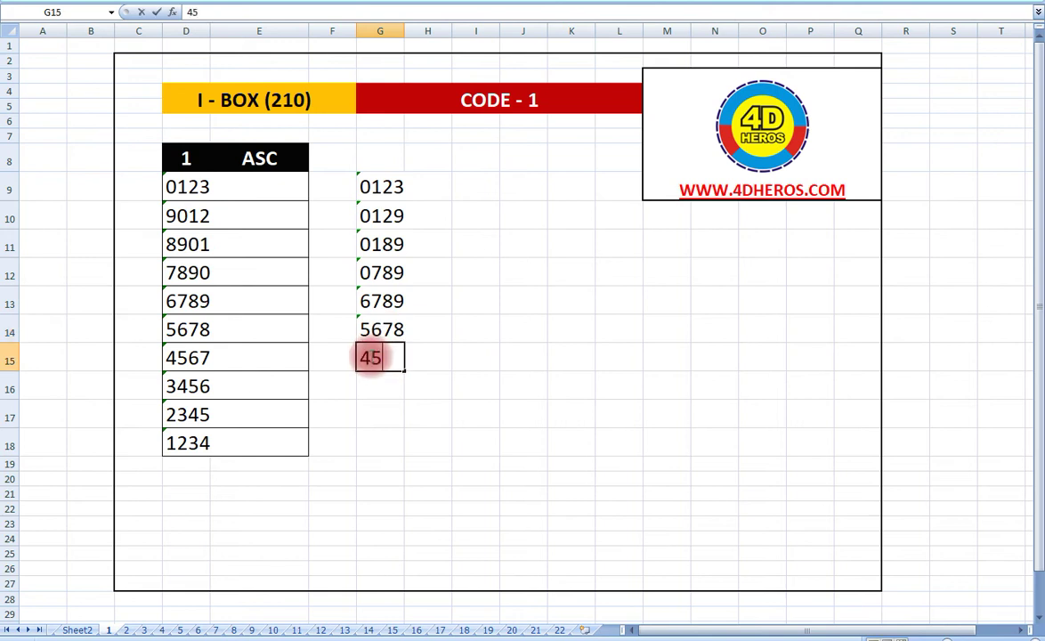
left_click(376, 388)
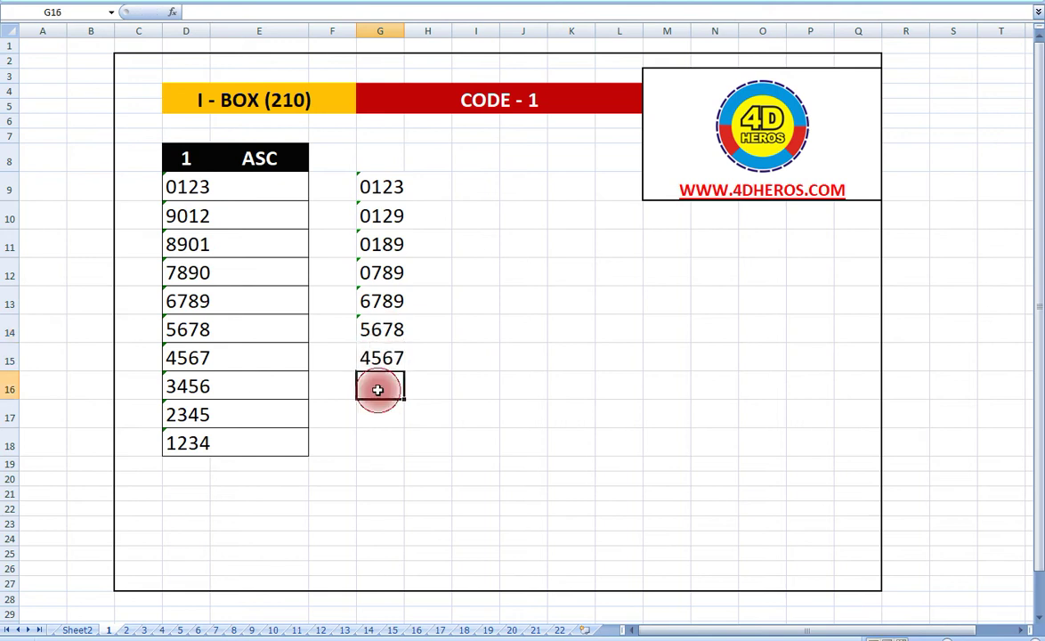
type("34567")
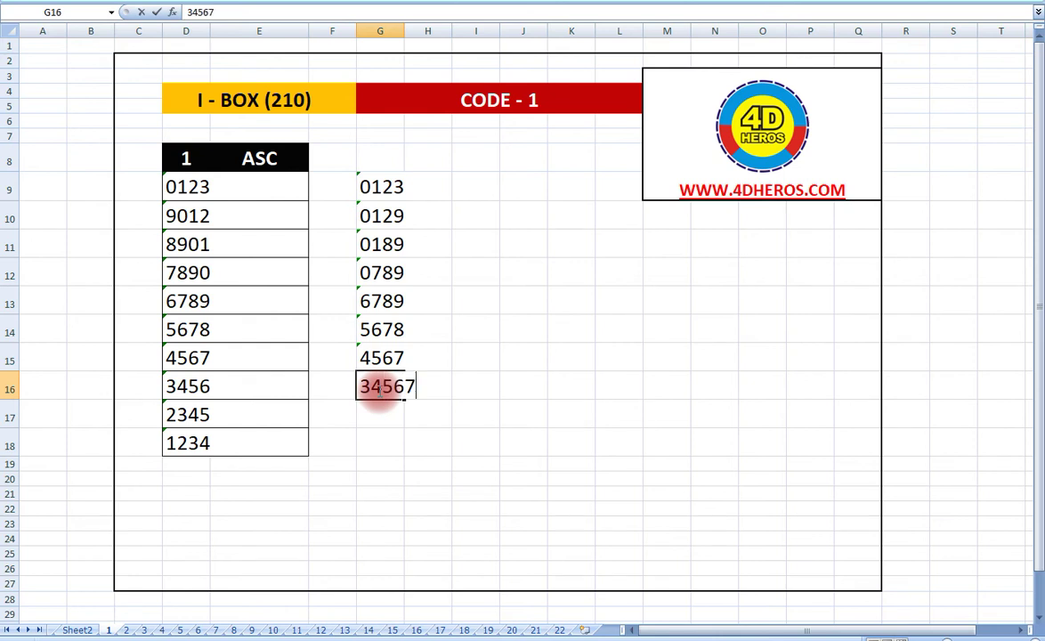
key("BackSpace")
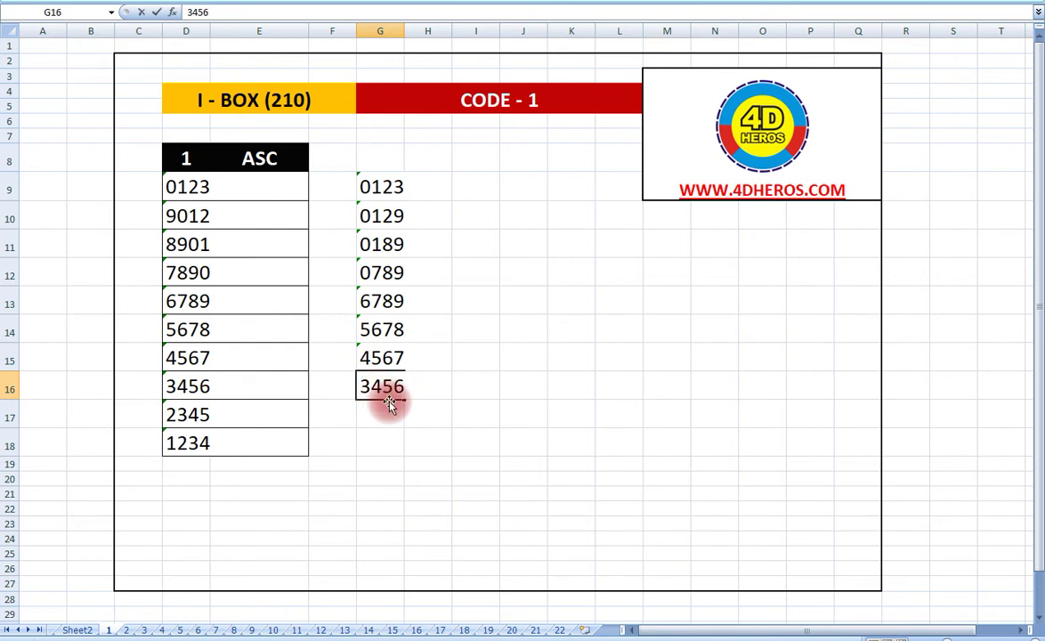
left_click(389, 408)
type("2345")
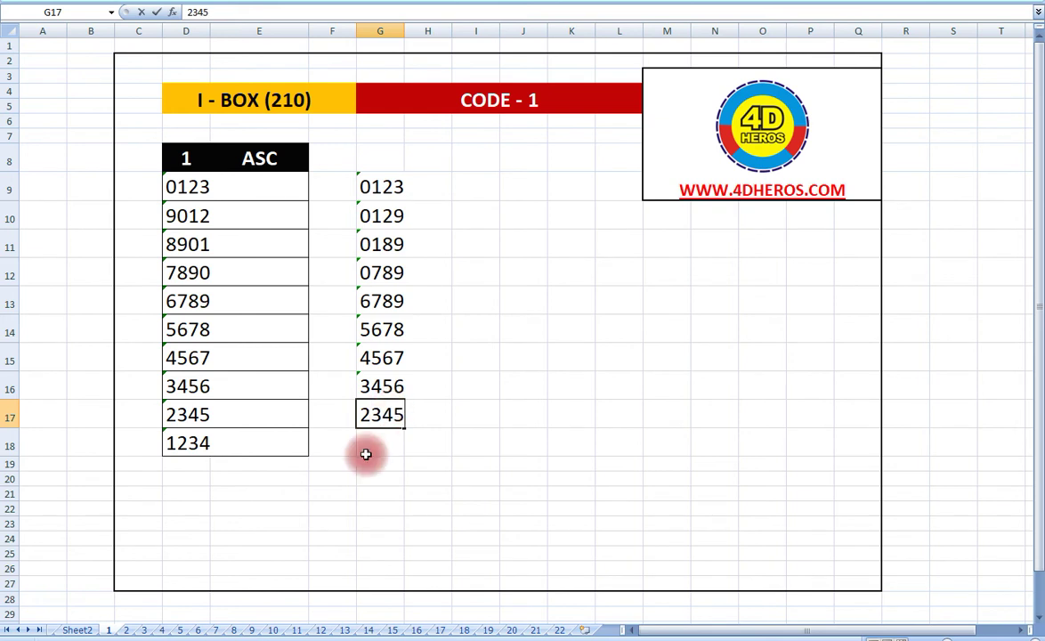
left_click(382, 445)
type("1234")
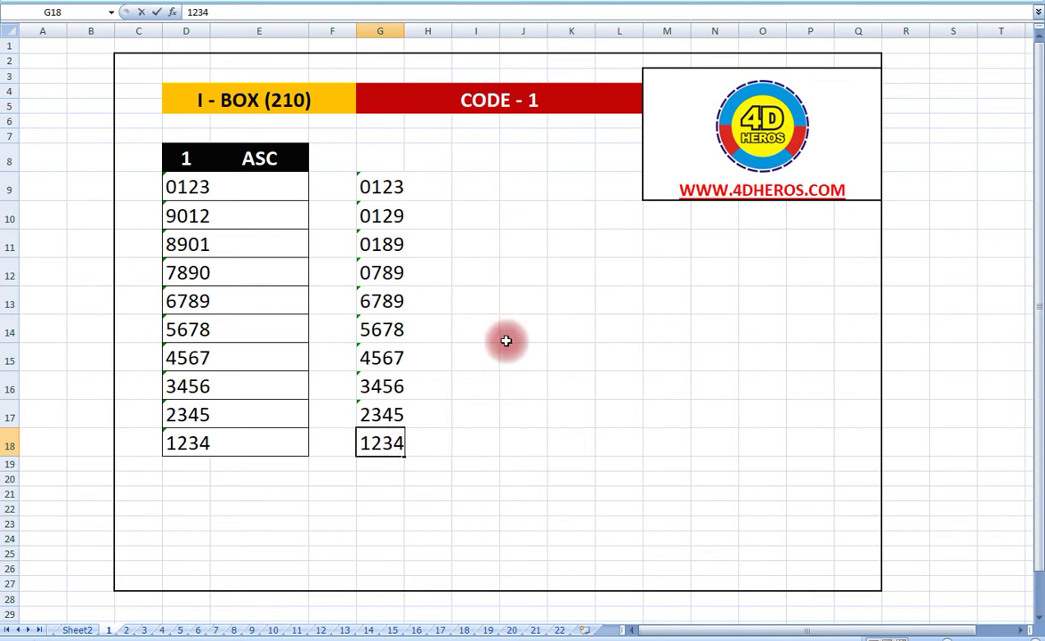
left_click(481, 193)
type("0")
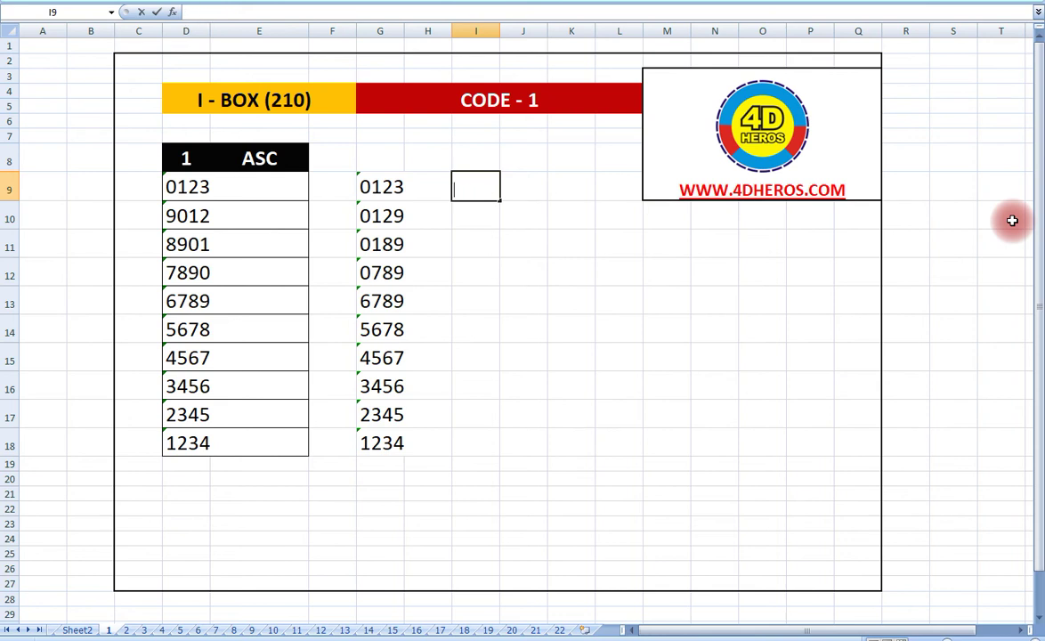
left_click(373, 183)
Set the font size of cells I9 to I18 to 22.
left_click(481, 180)
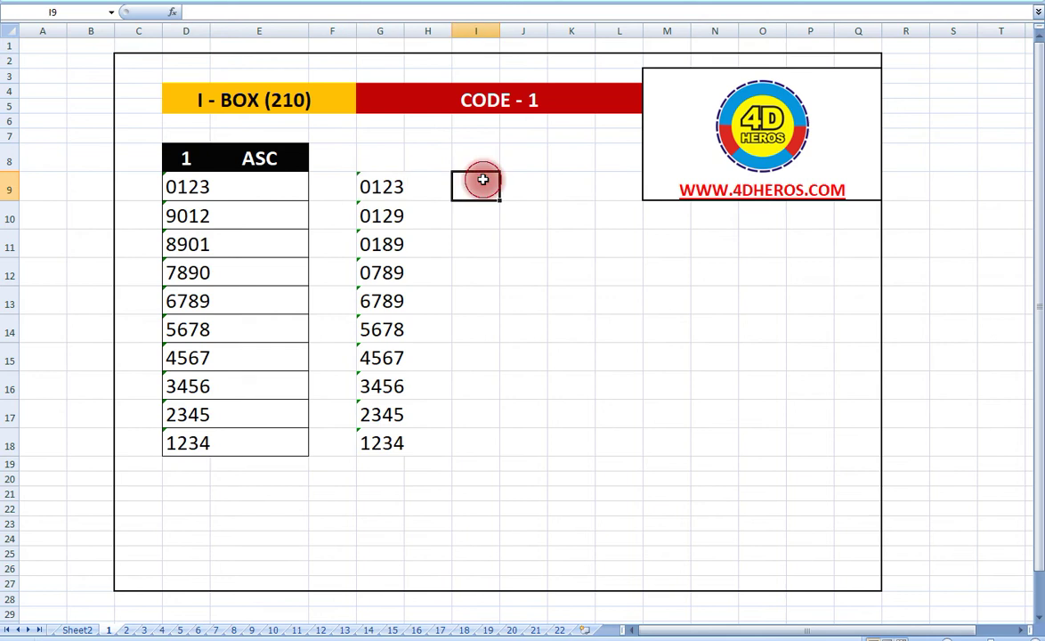
key("shift+Down")
key("shift+Down")
key("shift+Down")
key("shift+Down")
key("shift+Down")
key("shift+Down")
key("shift+Down")
key("shift+Down")
key("shift+Down")
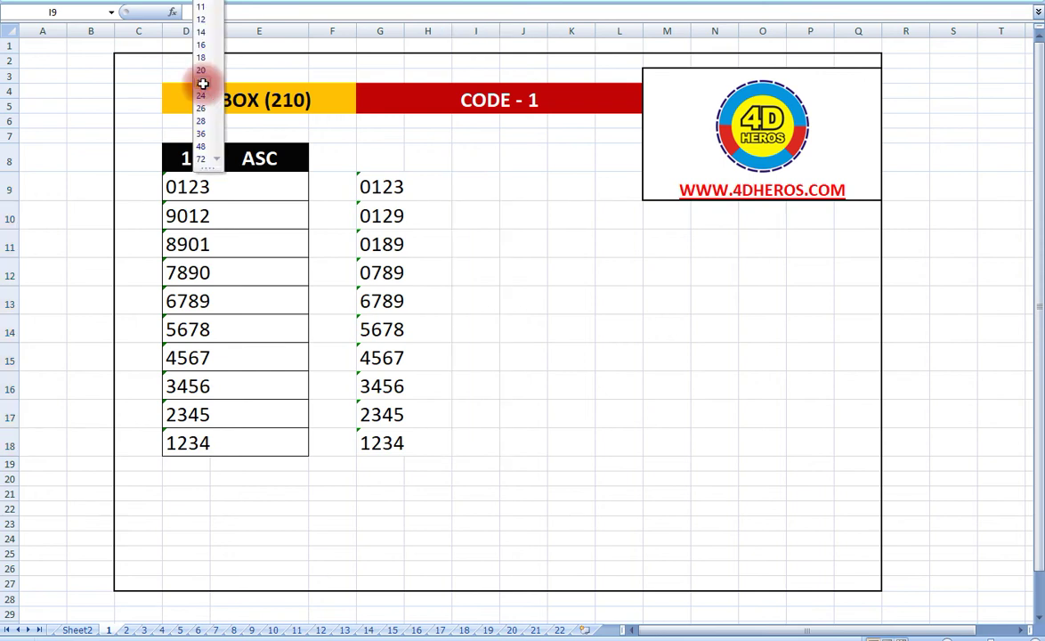
key("Right")
key("Right")
key("Down")
key("Down")
Enter 0123, 0129 and 0189 in cells I9, I10 and I11.
left_click(478, 188)
type("0123")
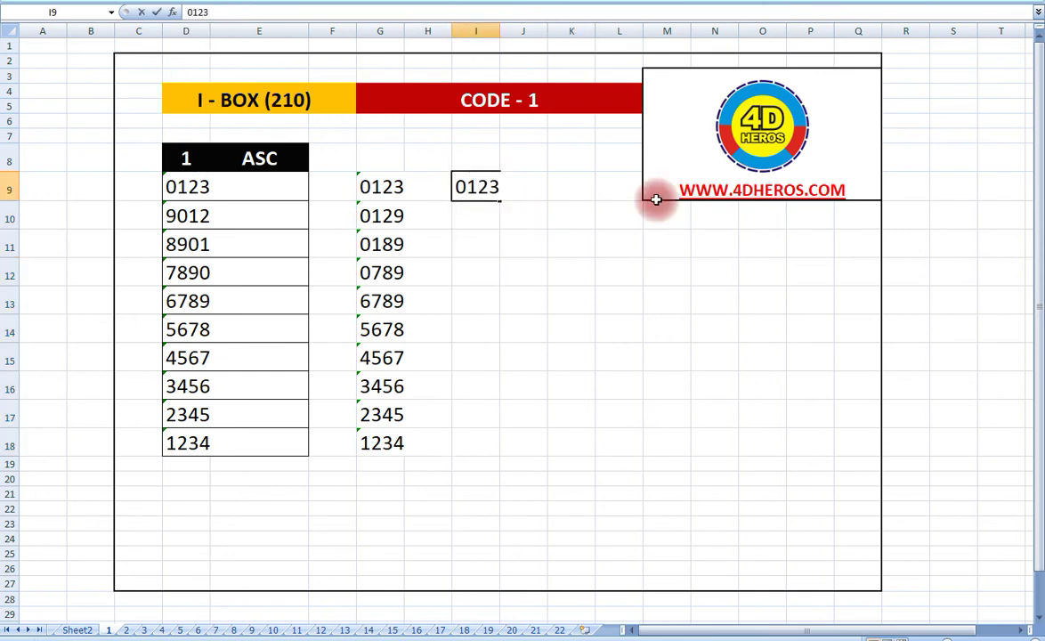
left_click(483, 217)
type("0129")
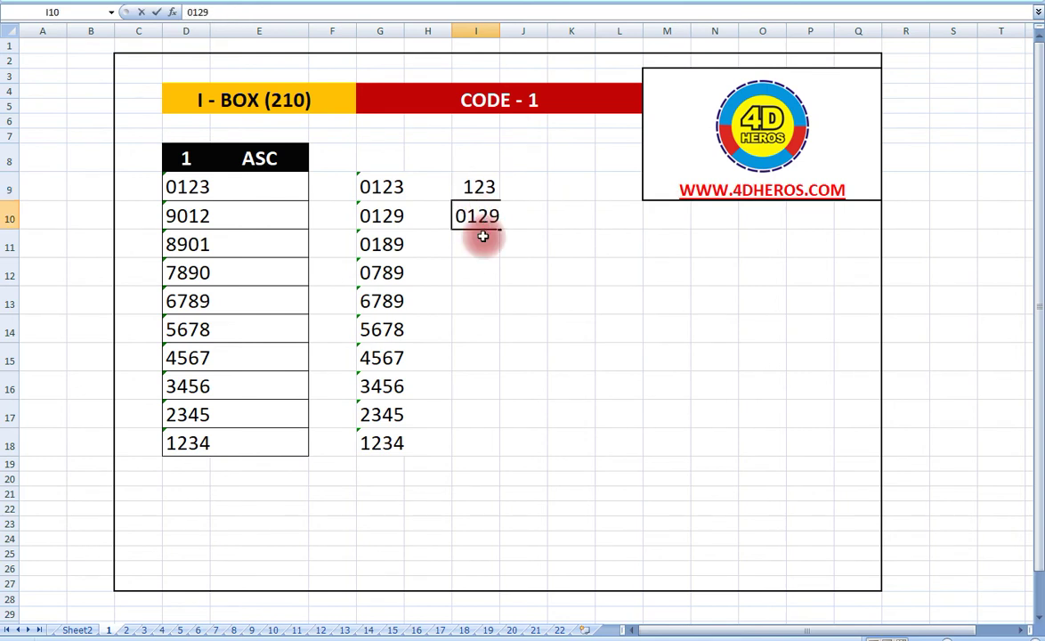
left_click(480, 245)
type("0")
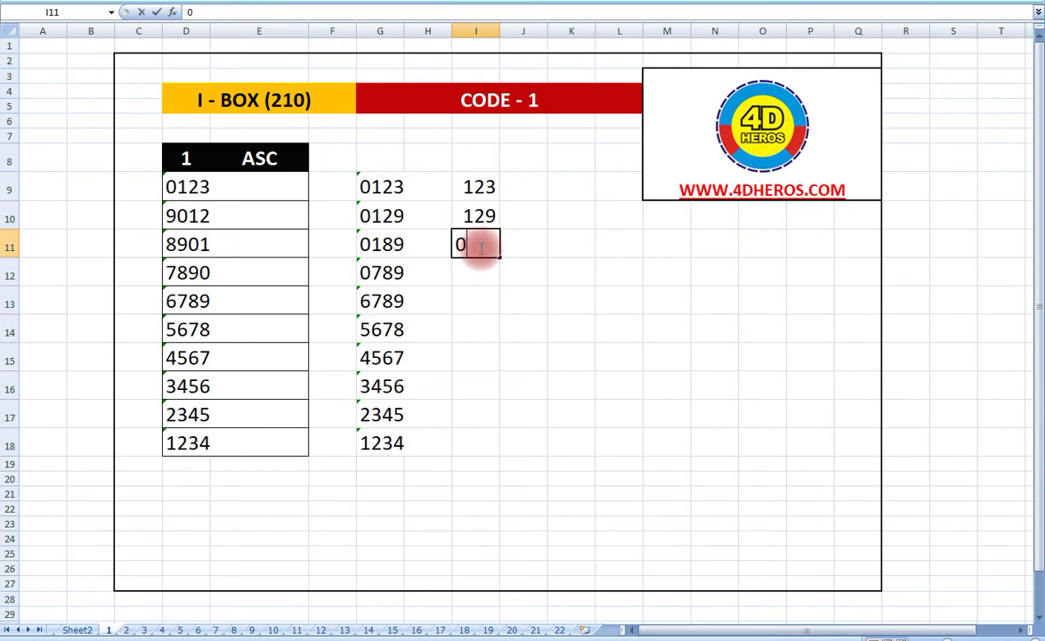
type("189")
Apply the Text number format to cells I9 to I18.
left_click(486, 186)
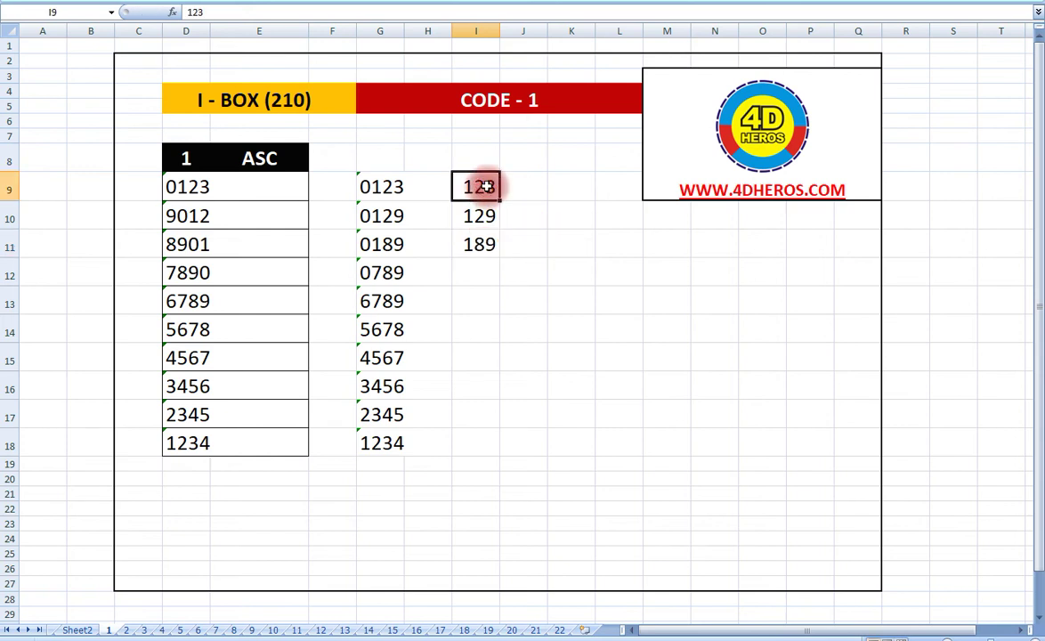
key("shift+Down")
key("shift+Down")
key("shift+Down")
key("shift+Down")
key("shift+Down")
key("shift+Down")
key("shift+Down")
key("shift+Down")
key("shift+Down")
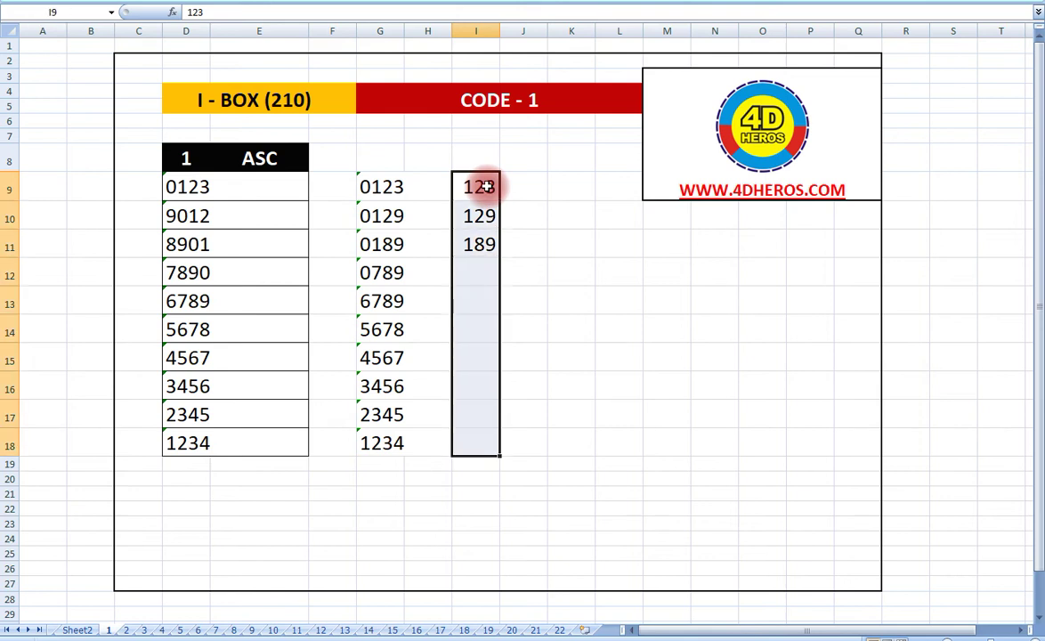
right_click(490, 188)
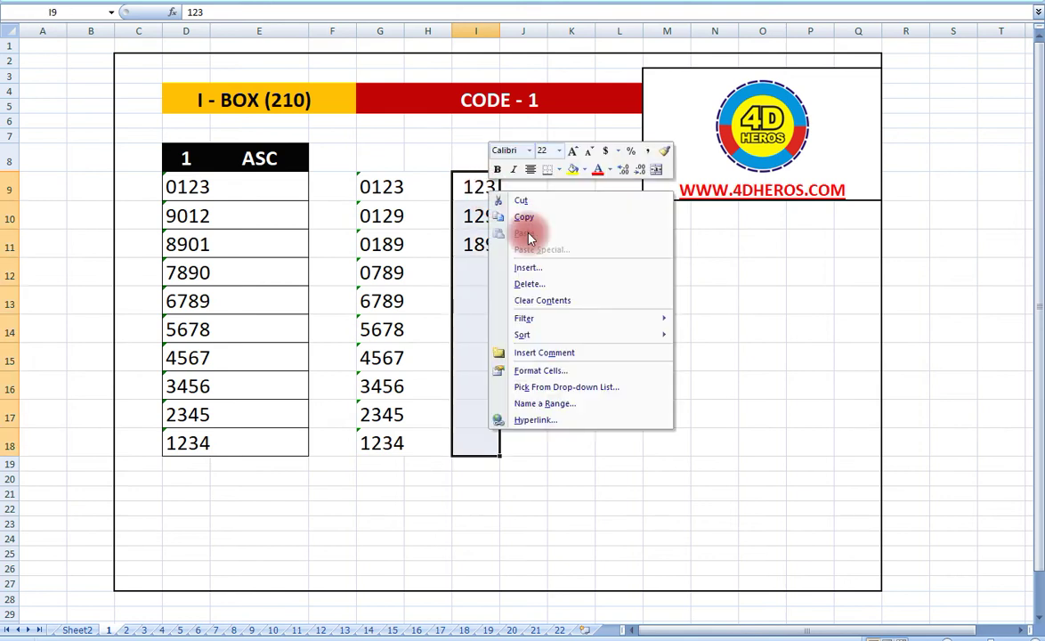
left_click(534, 370)
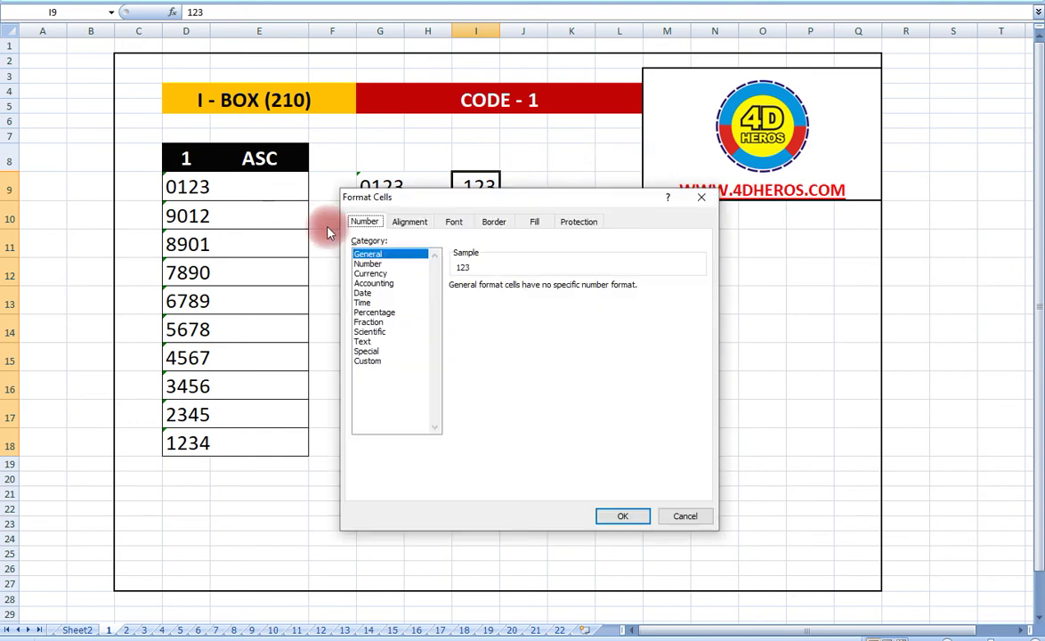
left_click(362, 341)
left_click(628, 517)
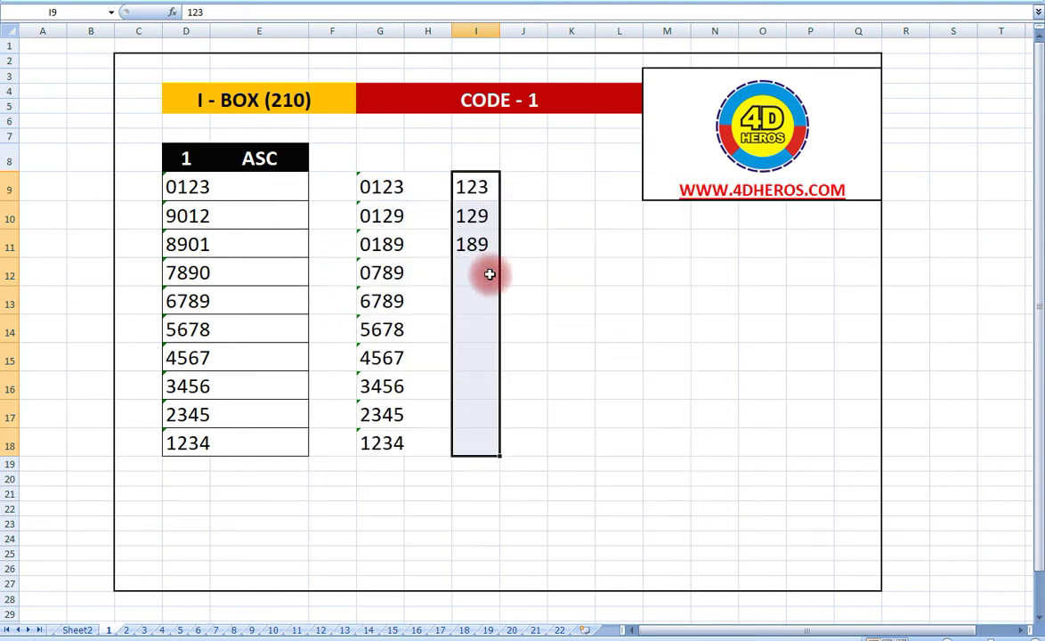
Fill cells I9 to I12 with the numbers starting with zero in ascending order: 0123, 0129, 0189 and 0789.
left_click(475, 189)
type("0123")
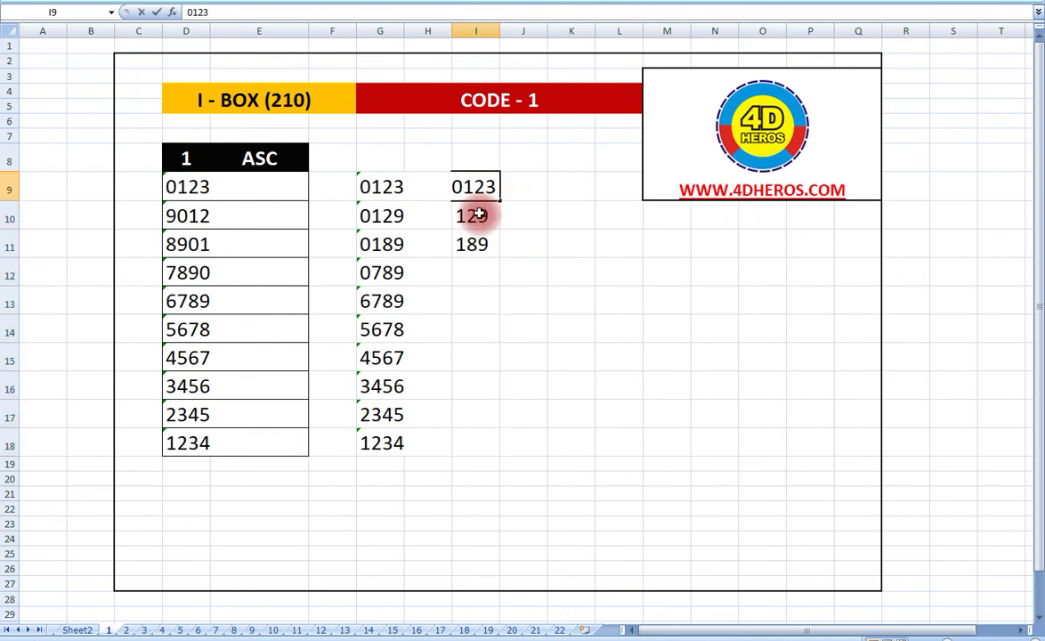
left_click(479, 214)
type("0129")
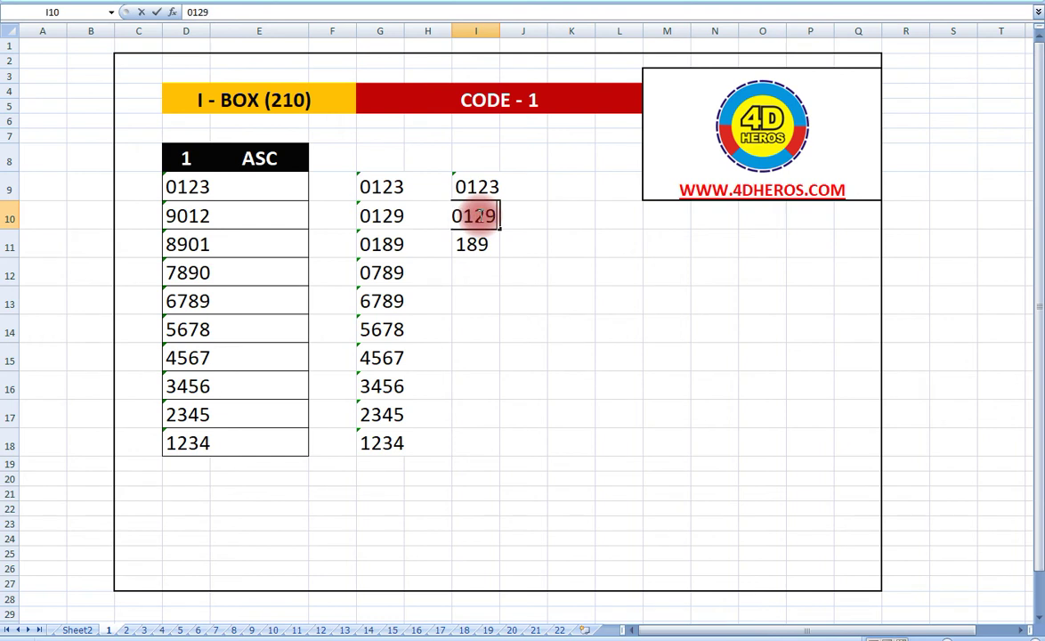
left_click(476, 244)
type("0189")
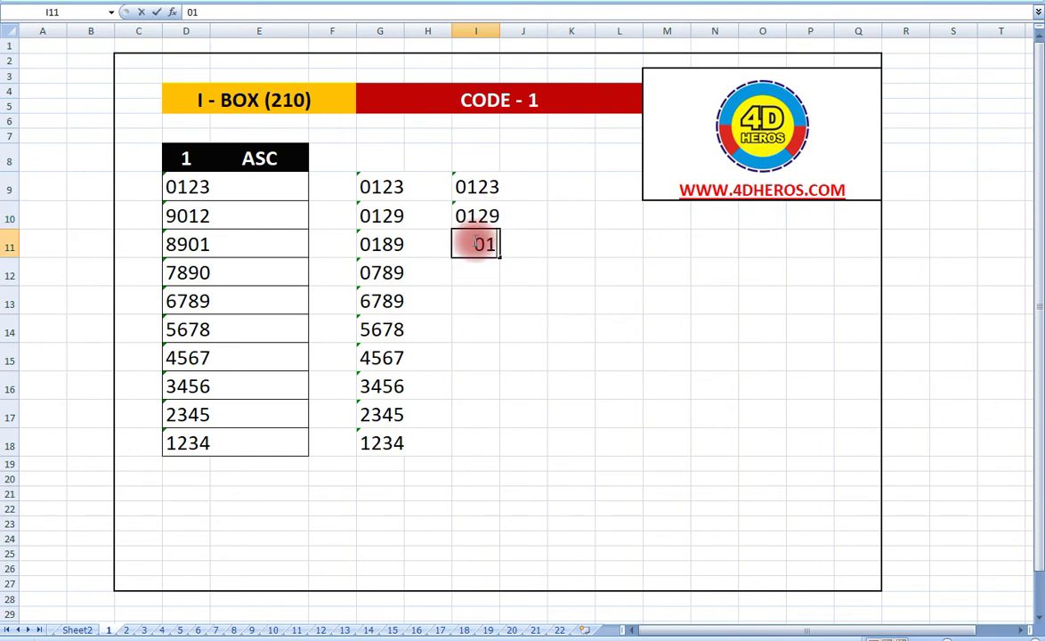
left_click(472, 272)
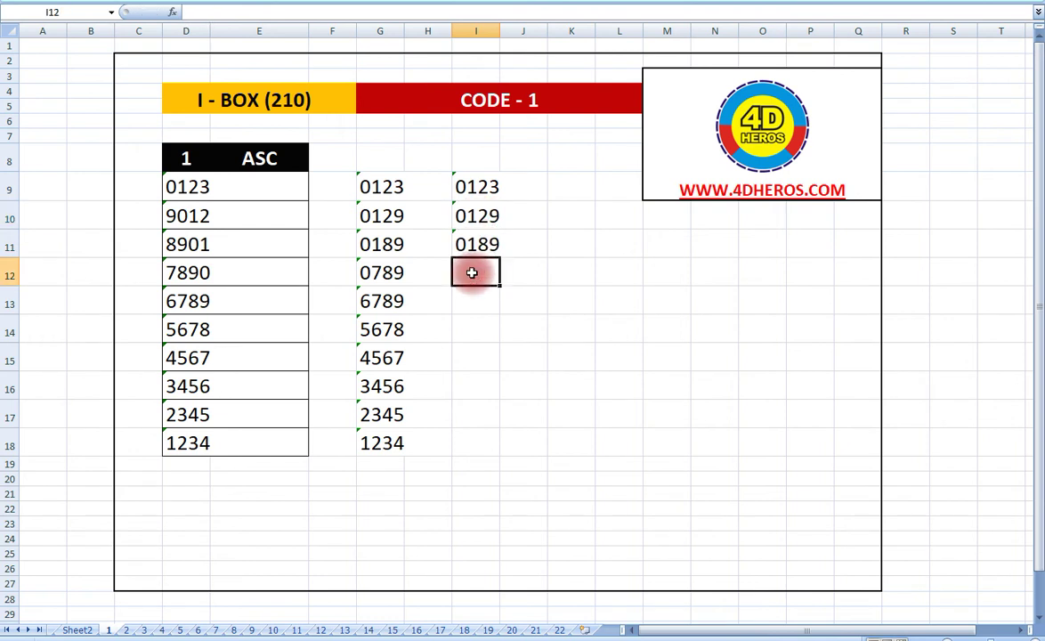
type("0789")
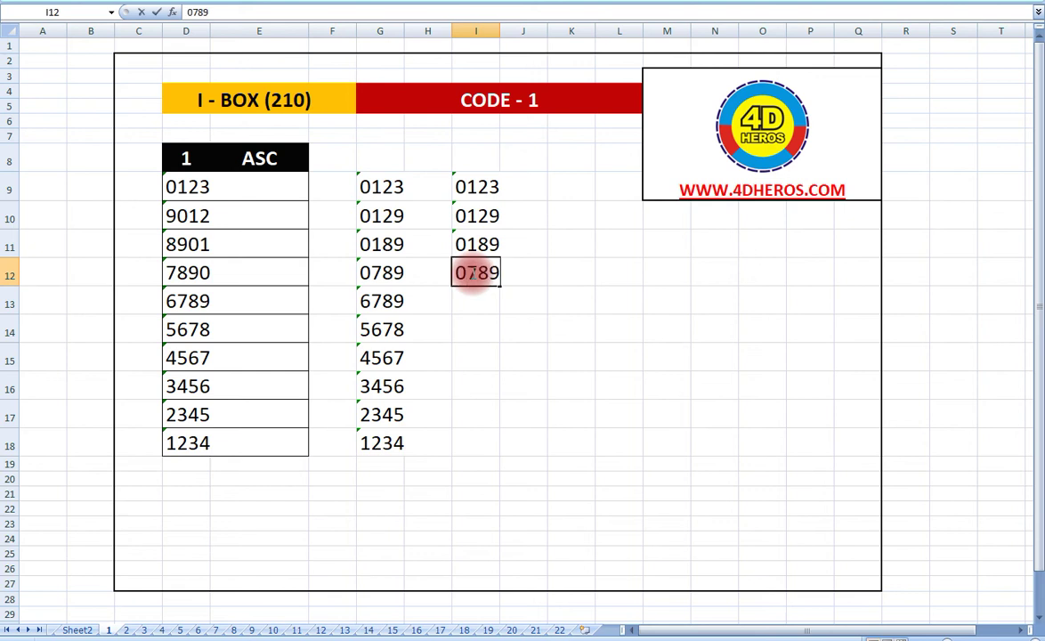
Continue the ascending list by entering 1234, 2345 and 3456 in cells I13, I14 and I15.
left_click(478, 299)
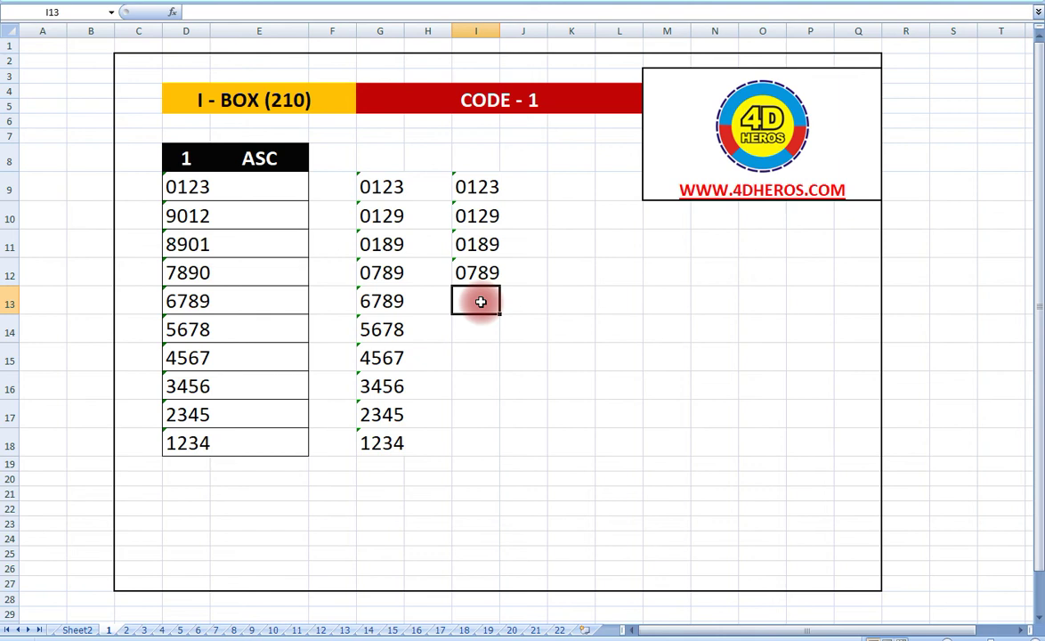
type("1234")
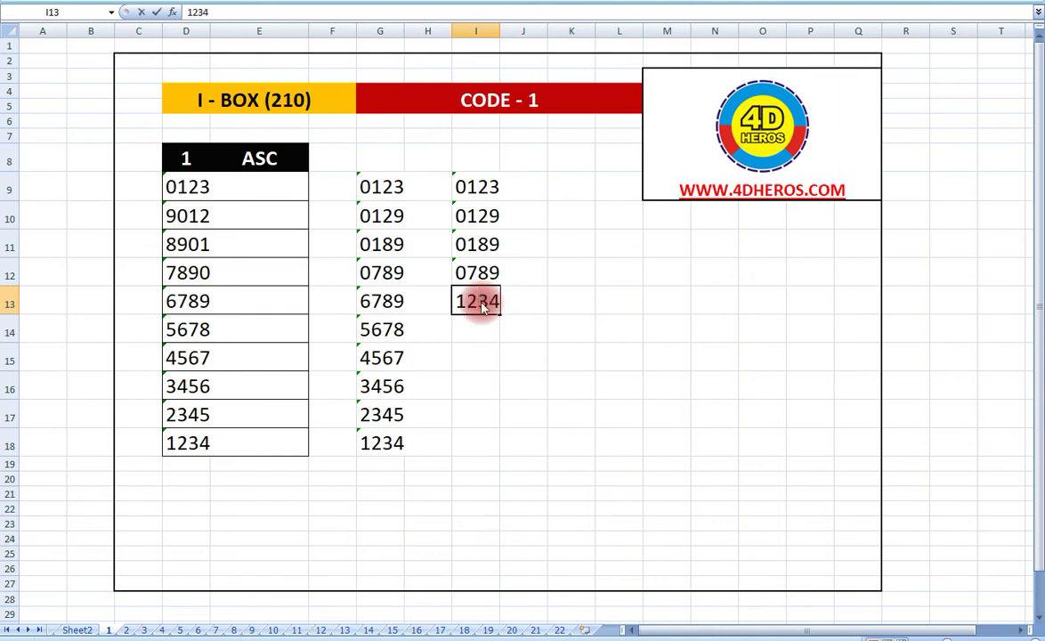
left_click(487, 334)
type("2345")
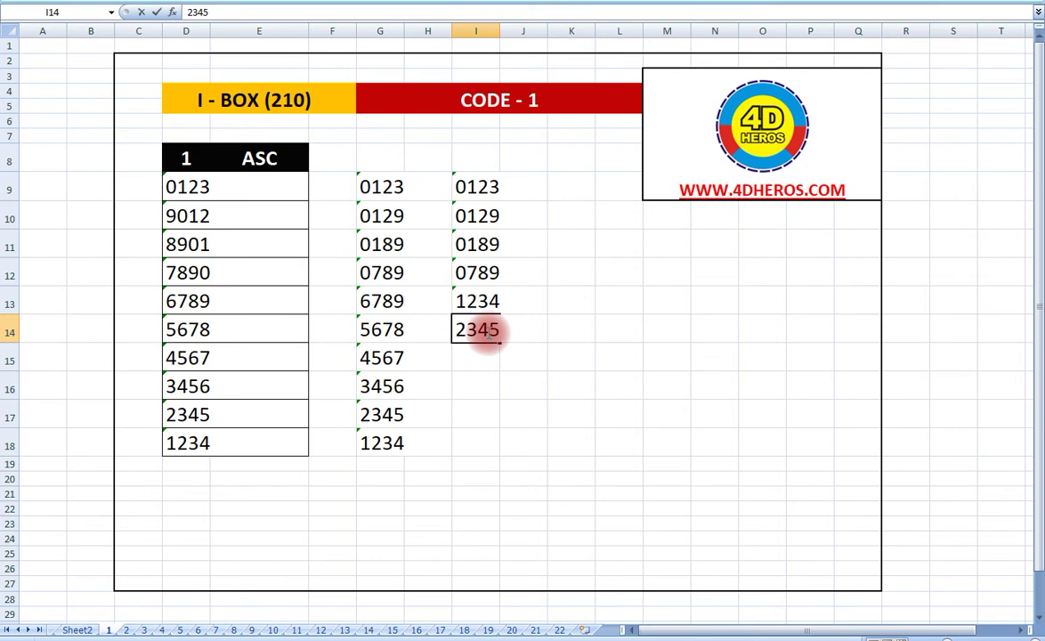
left_click(485, 361)
type("3456")
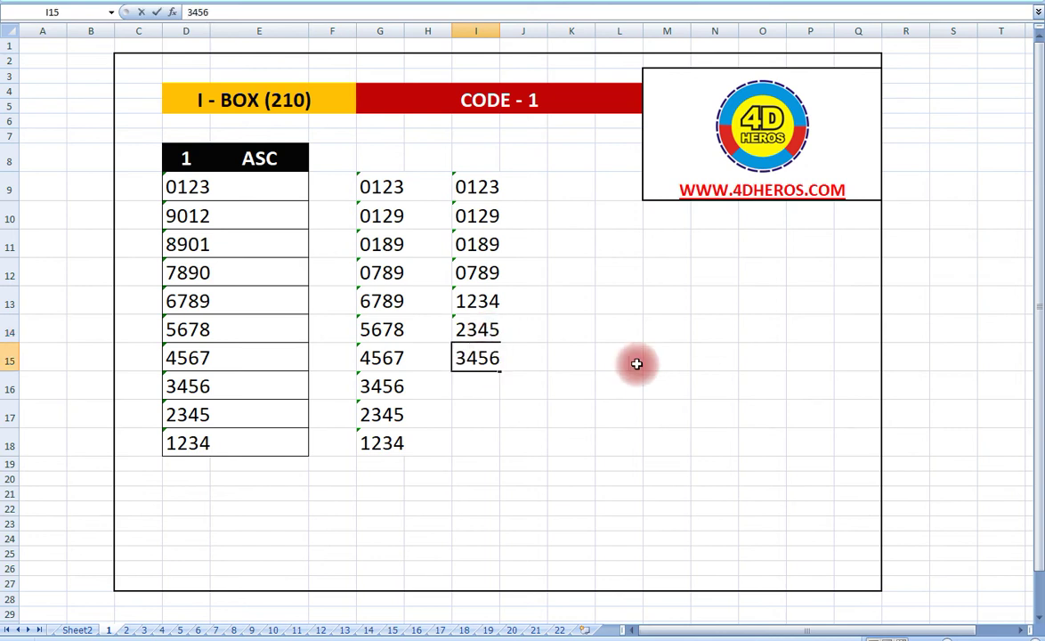
Complete the ascending list by entering 4567, 5678 and 6789 in cells I16, I17 and I18.
left_click(481, 387)
type("4567")
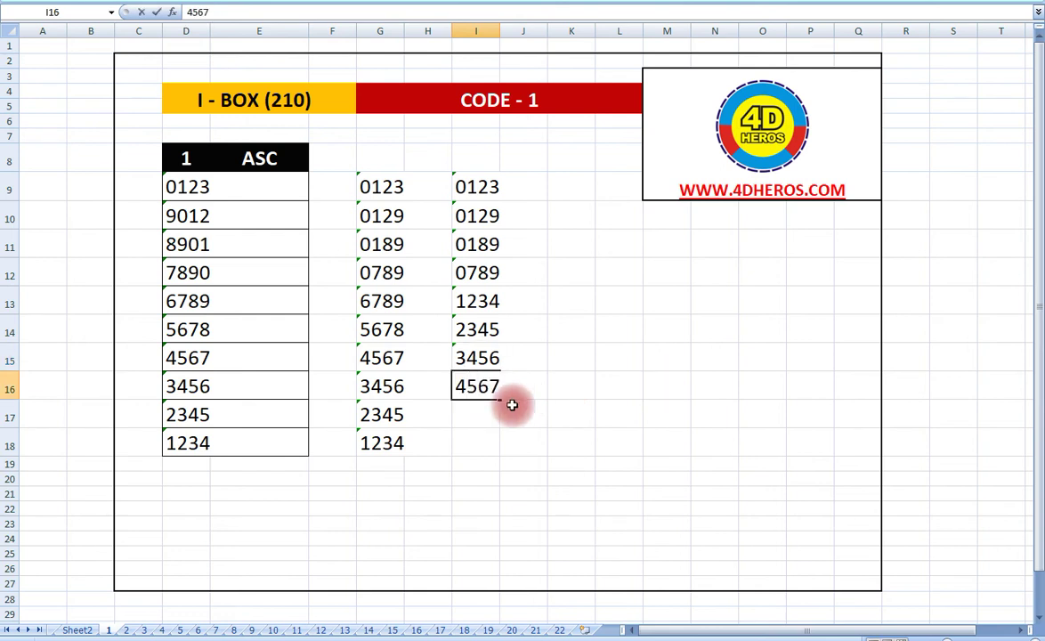
left_click(483, 413)
type("5678")
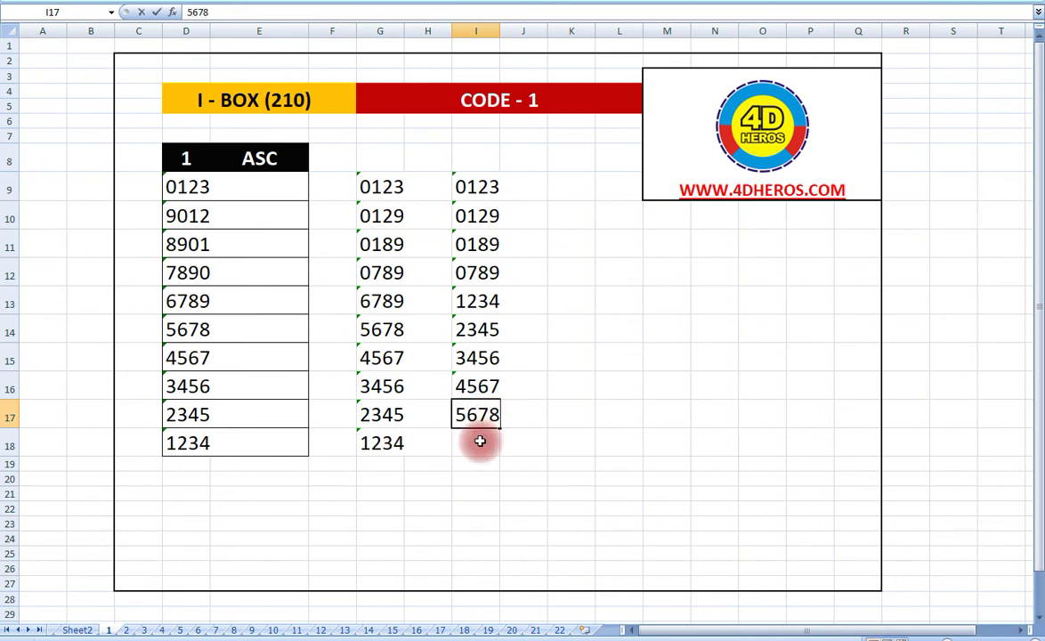
left_click(480, 442)
type("6789")
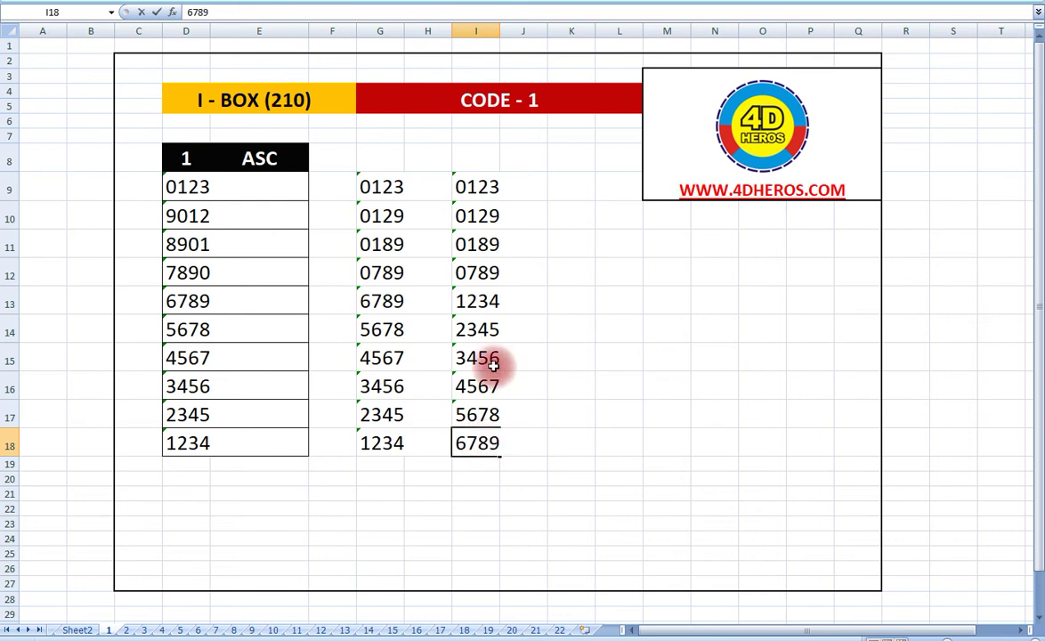
left_click(574, 388)
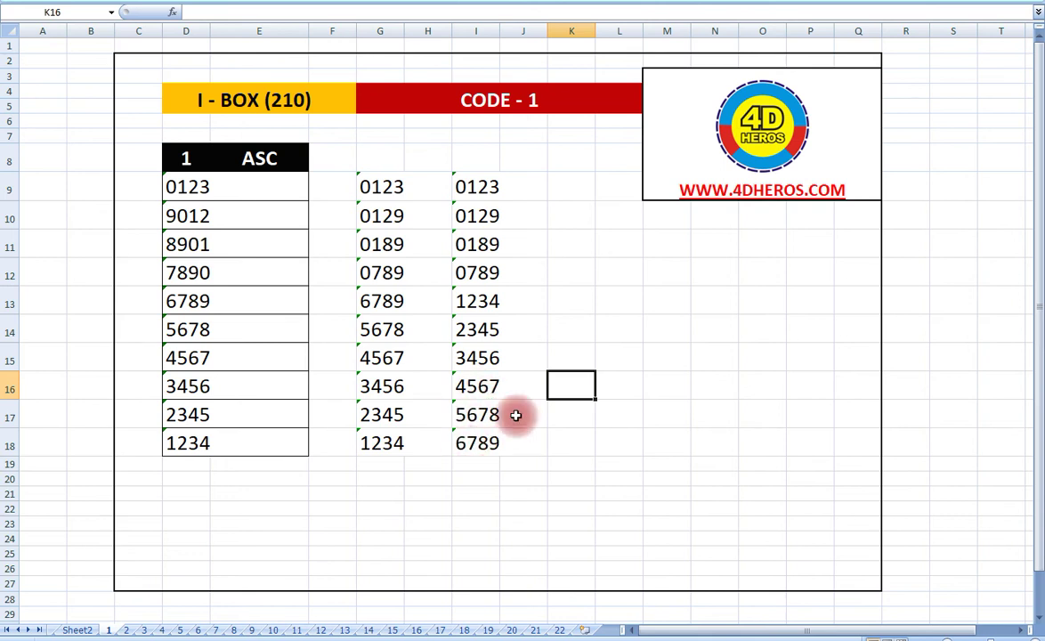
left_click(599, 323)
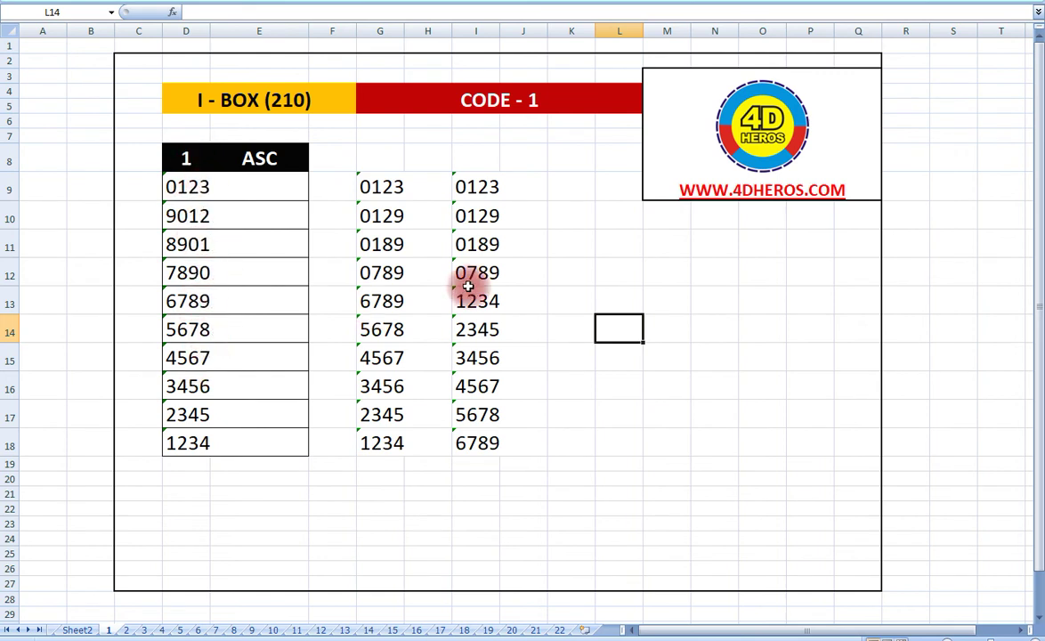
Add the label "up & down" in D21 and "Ascending" in I20, both in enlarged text.
left_click(198, 493)
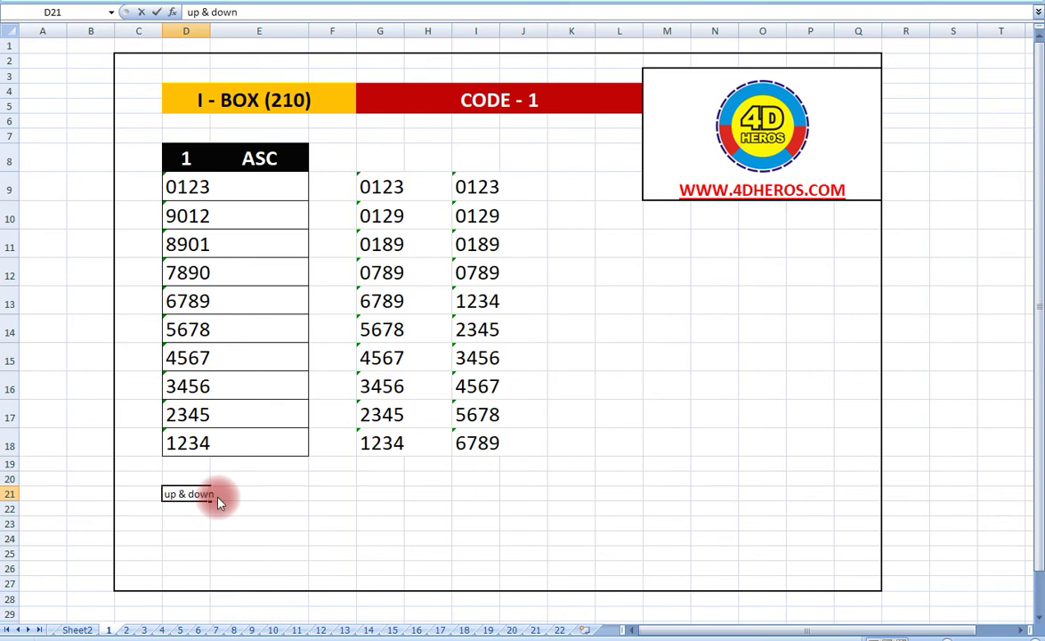
left_click(479, 480)
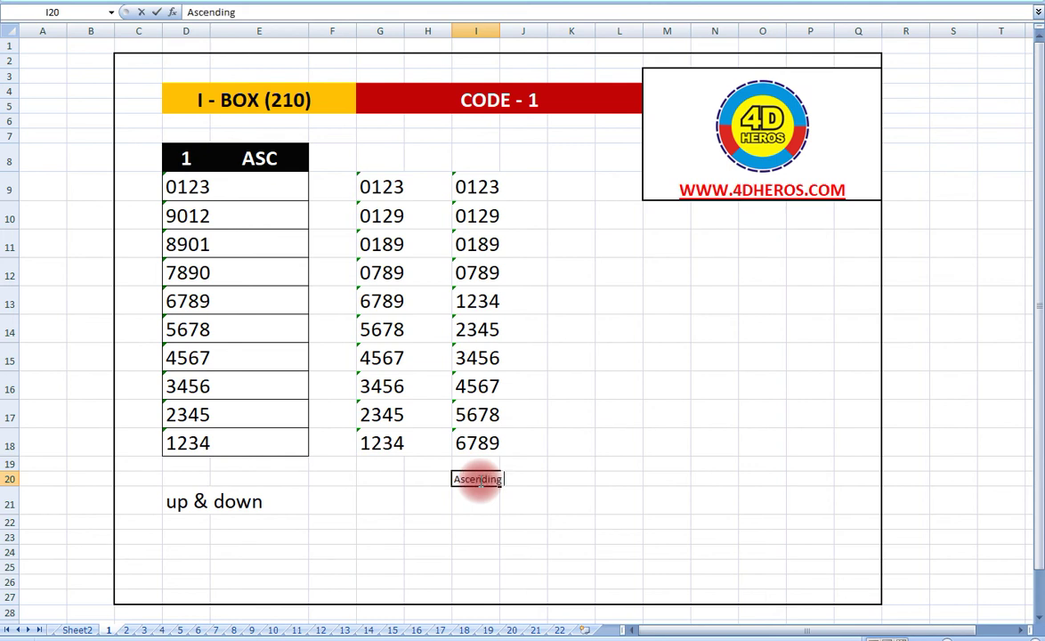
left_click(571, 538)
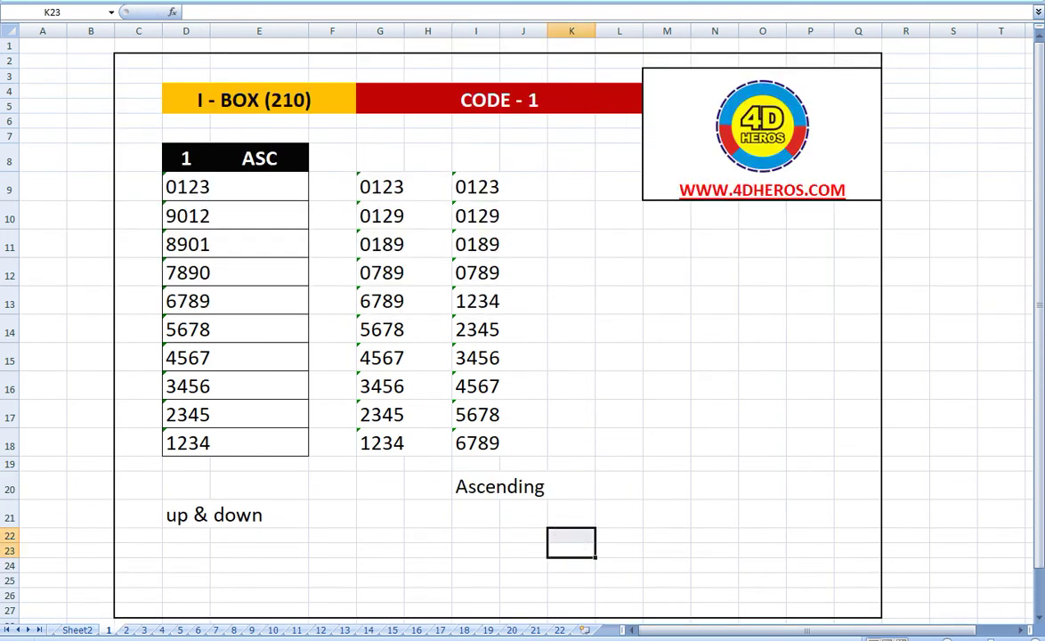
Color the four numbers starting with zero in cells I9 to I12 red.
left_click(475, 188)
key("shift+Down")
key("shift+Down")
key("shift+Down")
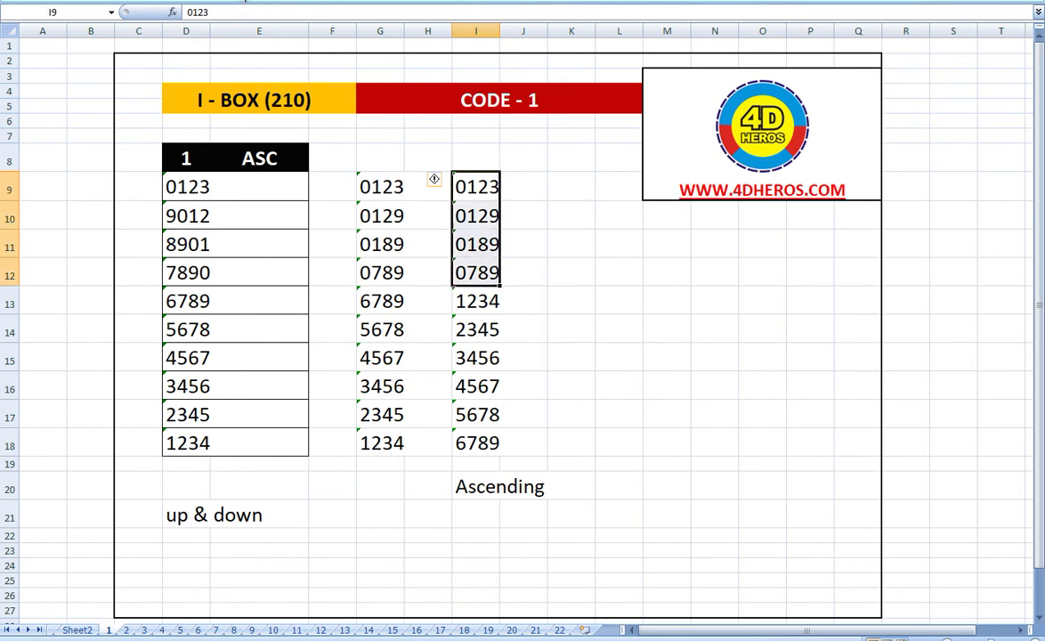
left_click(598, 347)
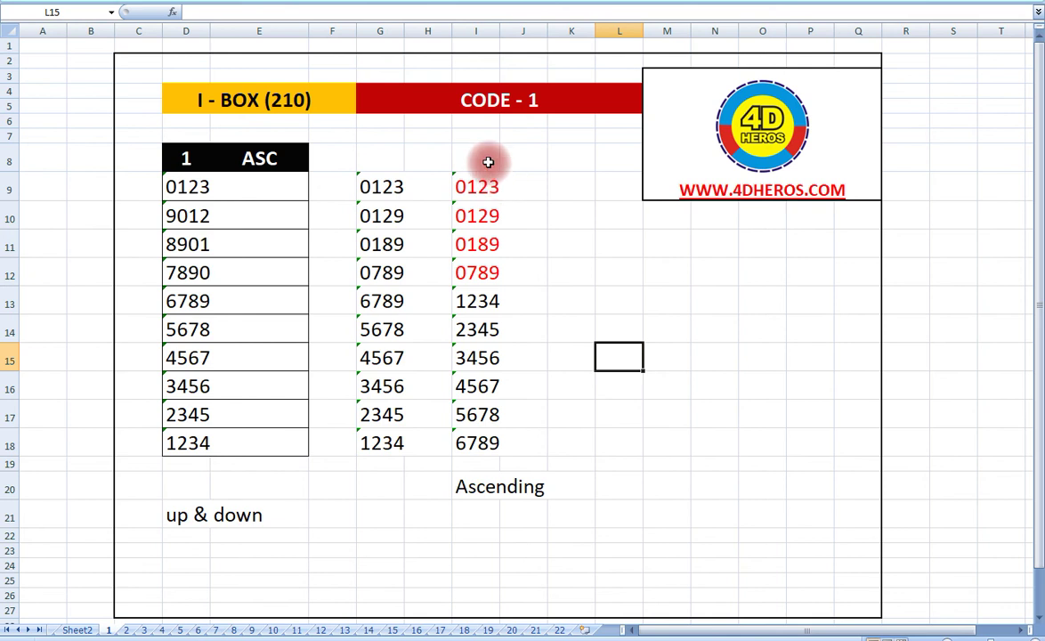
Set the font color of 1234 in cell I13 to olive green.
left_click(480, 303)
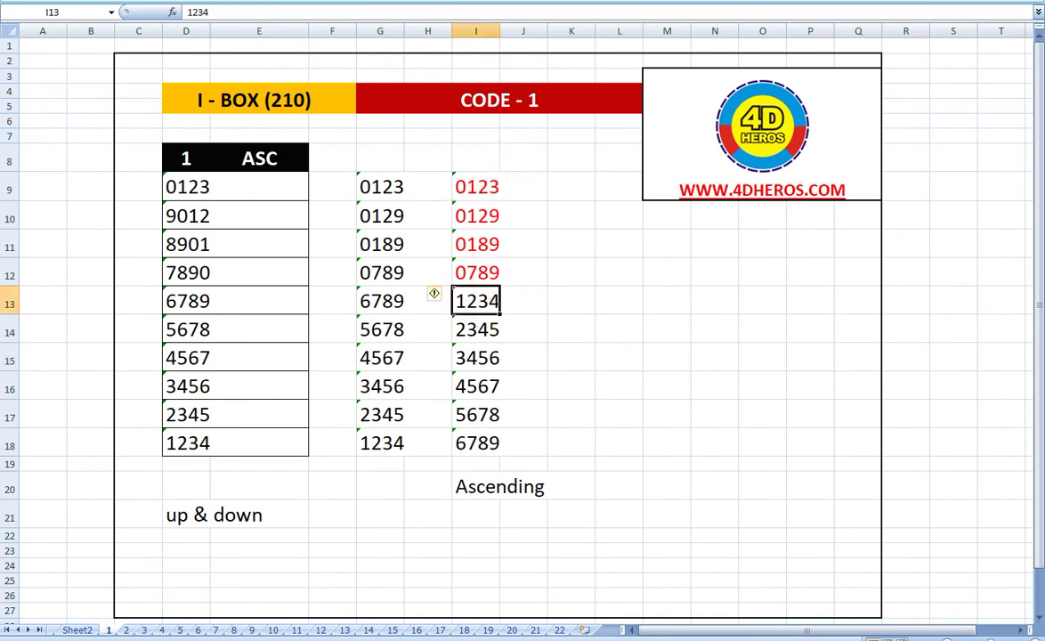
left_click(244, 2)
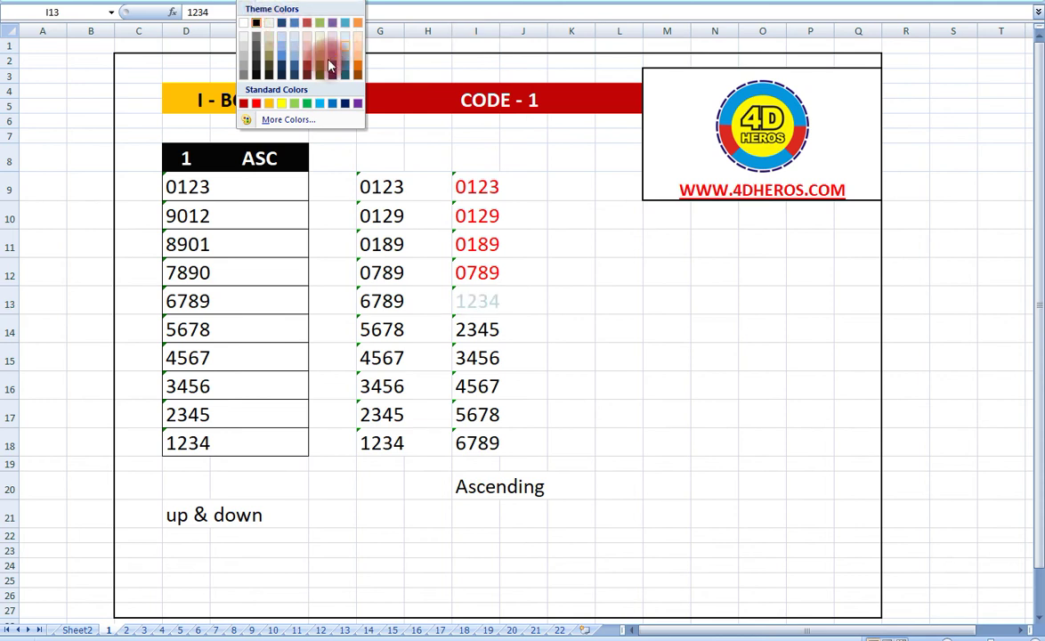
left_click(318, 61)
left_click(620, 328)
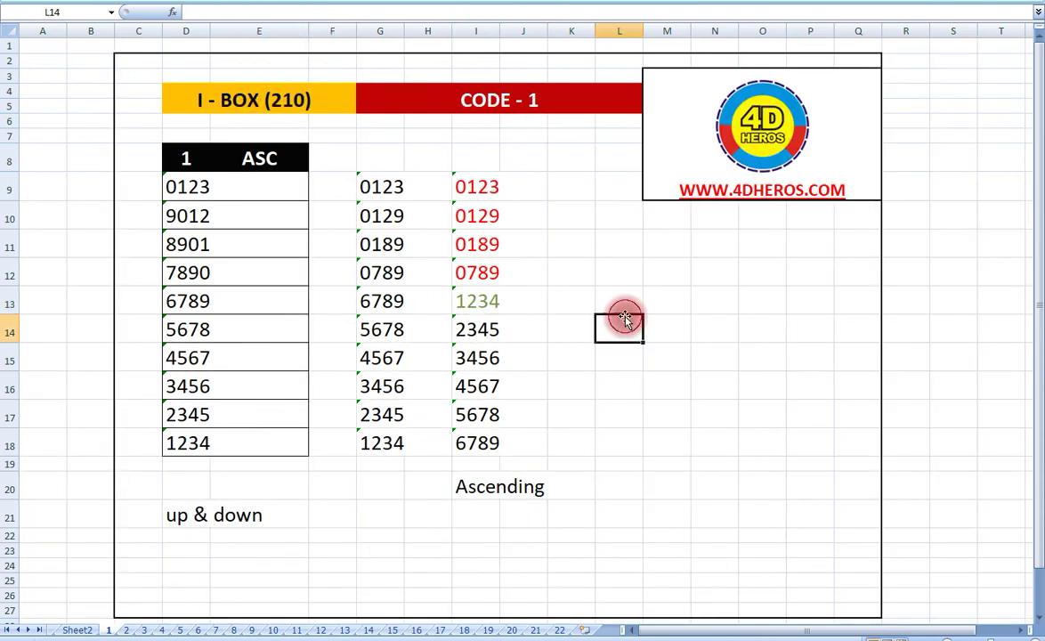
Set the font color of 2345 in cell I14 to a medium blue that stays readable.
left_click(475, 329)
left_click(258, 1)
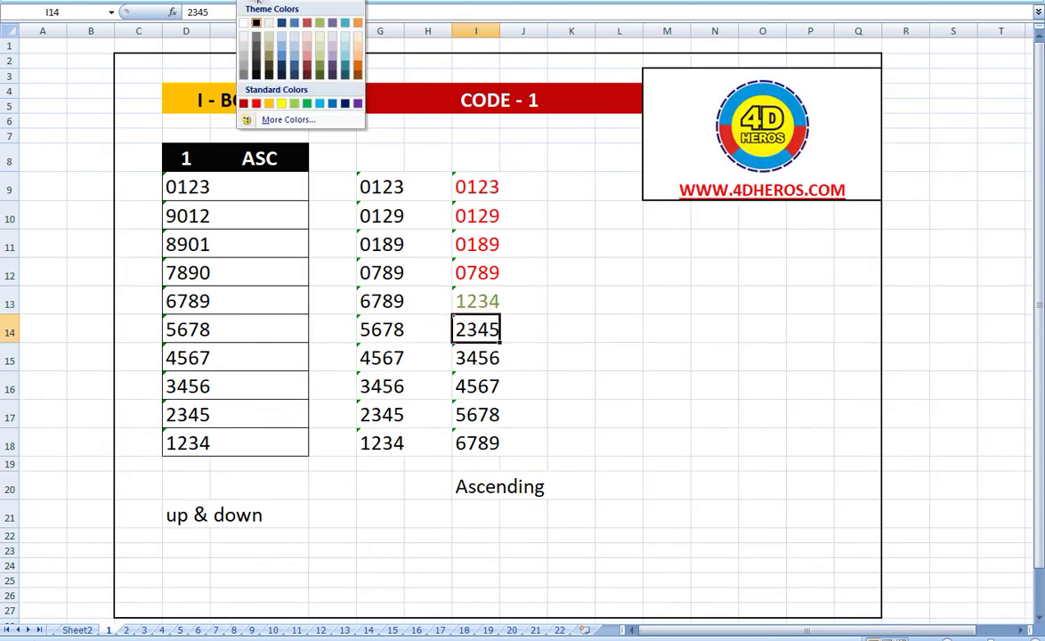
left_click(281, 45)
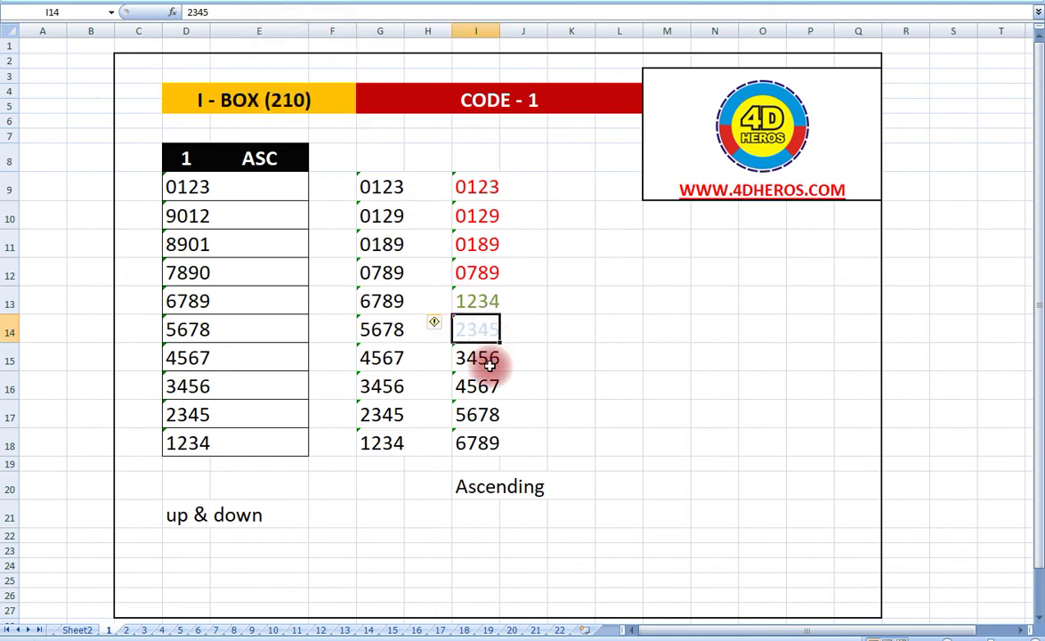
left_click(255, 2)
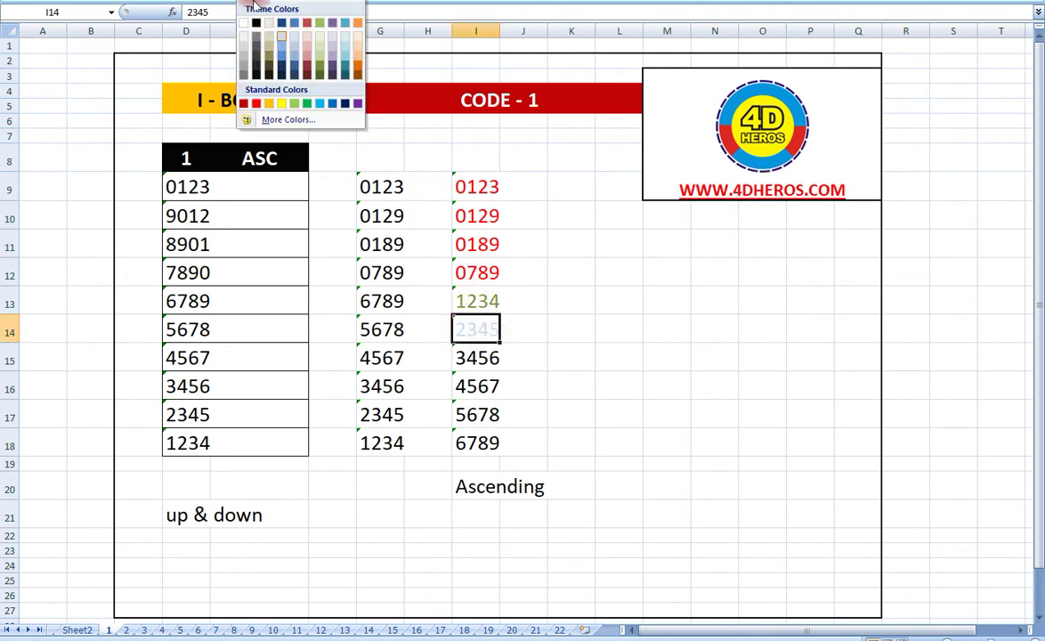
left_click(276, 64)
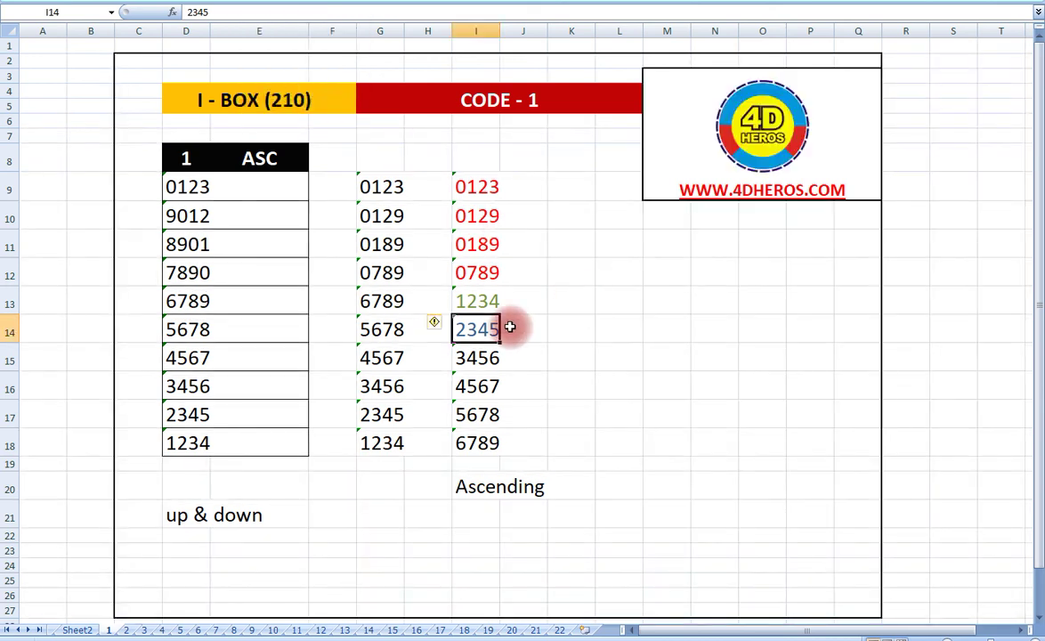
left_click(478, 360)
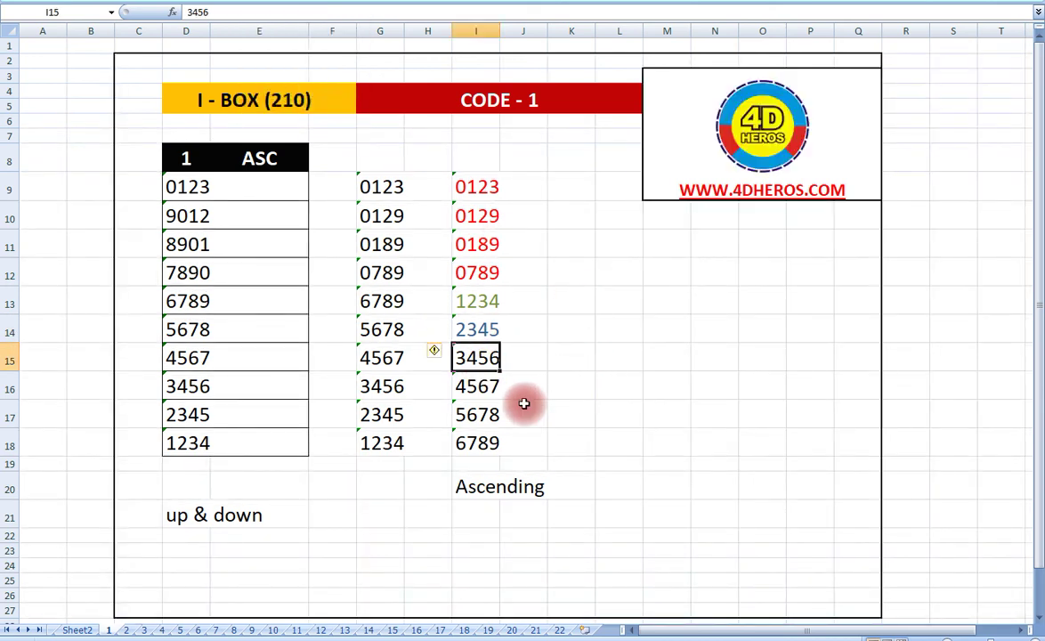
left_click(487, 386)
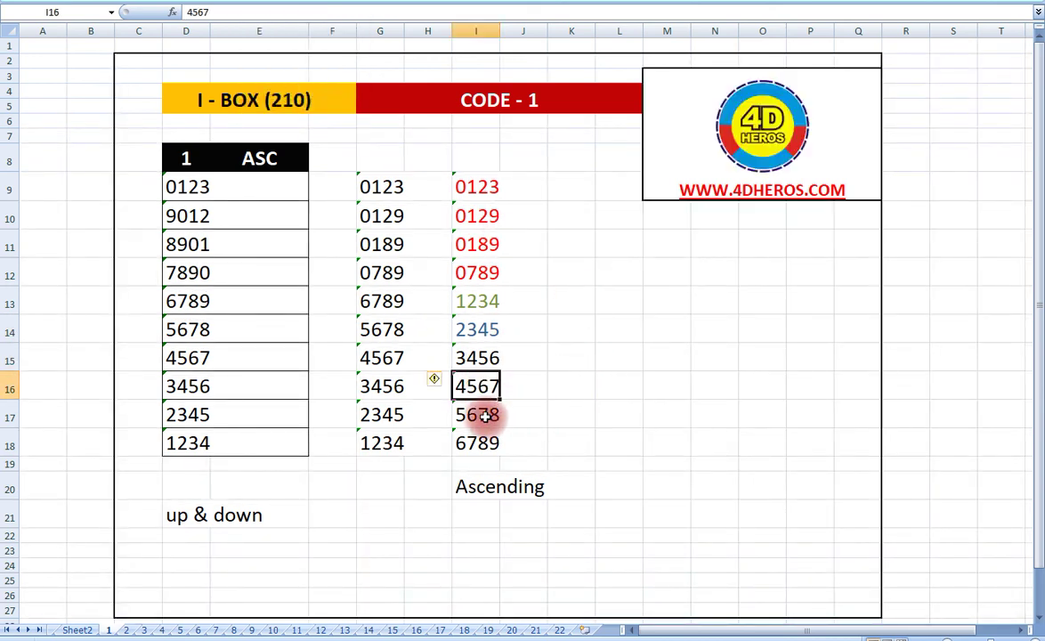
left_click(485, 416)
left_click(482, 446)
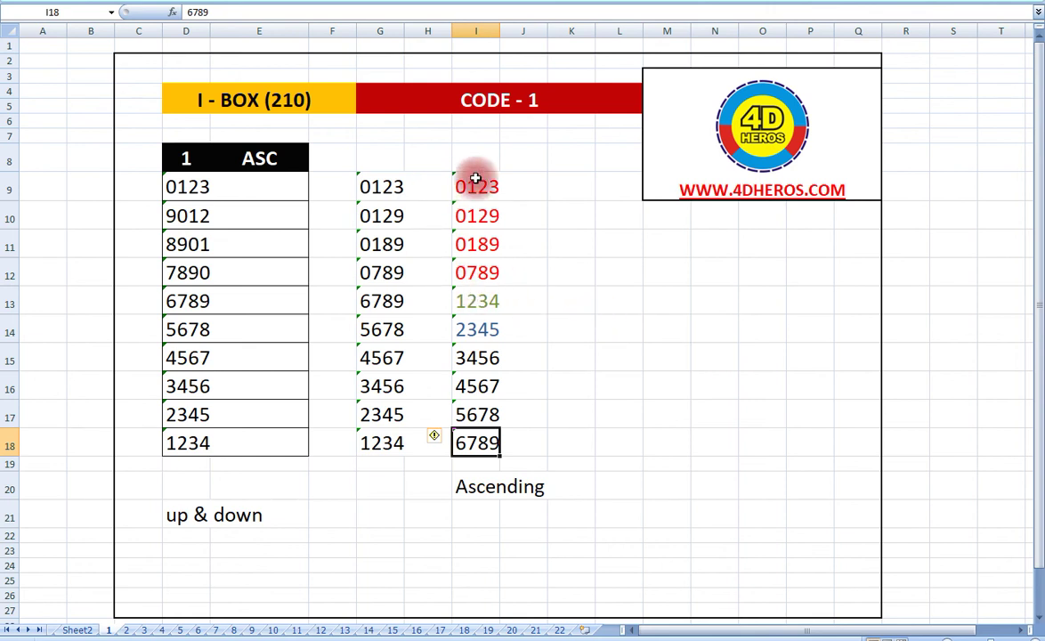
left_click(621, 297)
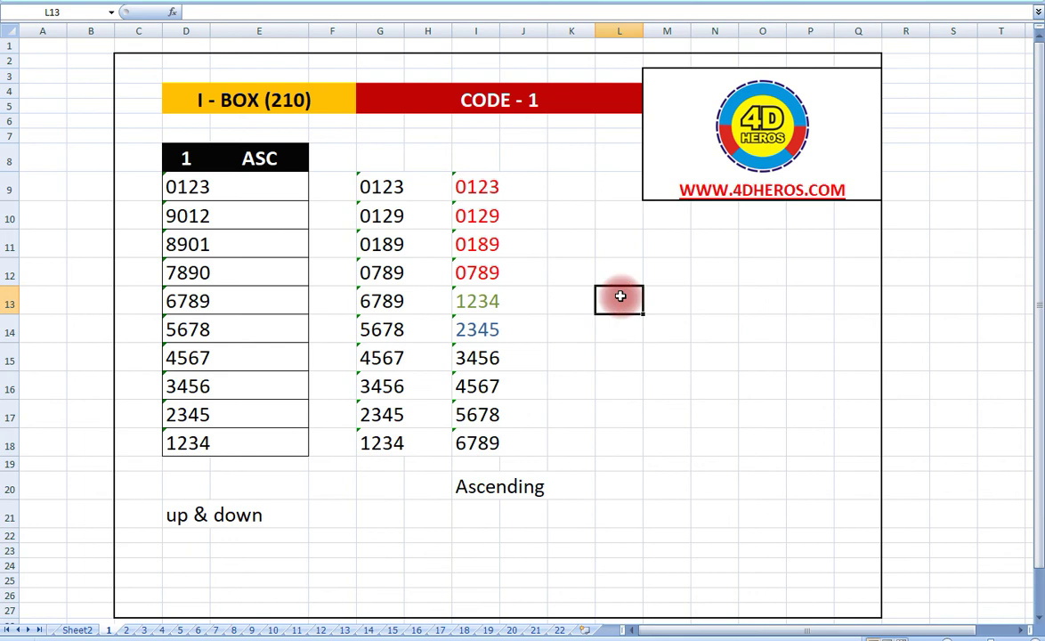
Start a count of the leading digits by entering 0 in L11 and 4 in M11.
left_click(631, 241)
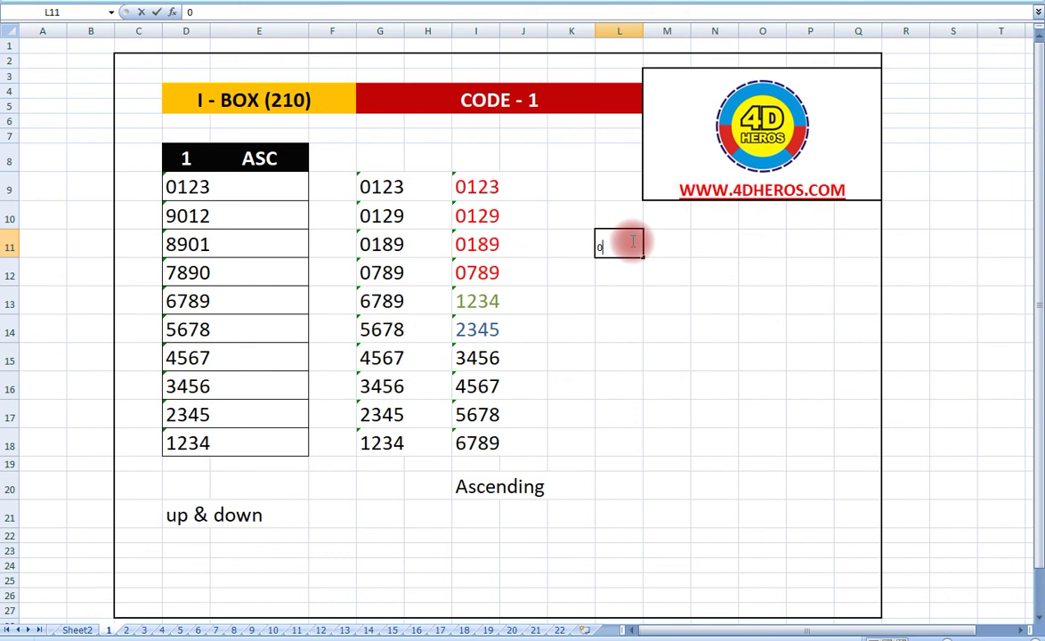
key("Tab")
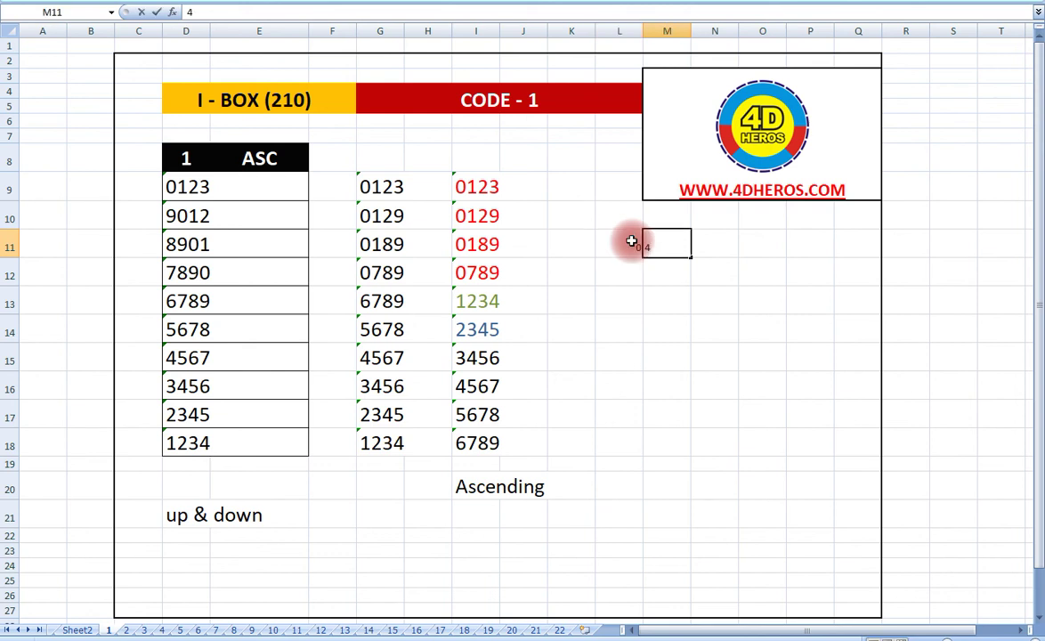
left_click(700, 331)
Enlarge the font of the first count row, L11 and M11, to about the size of the number lists.
left_click(631, 246)
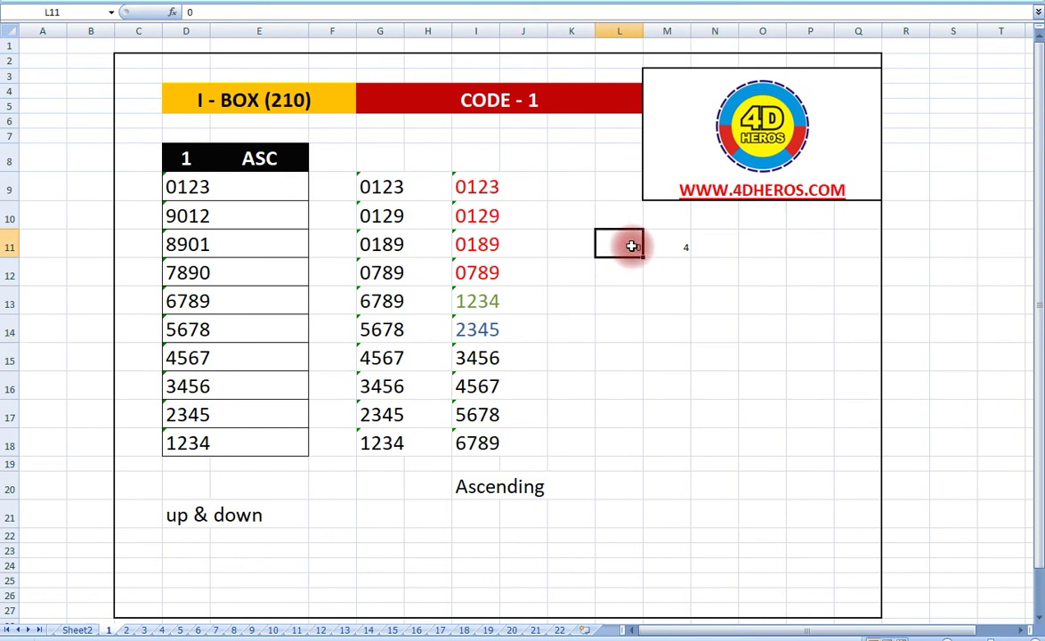
left_click_drag(631, 246, 679, 246)
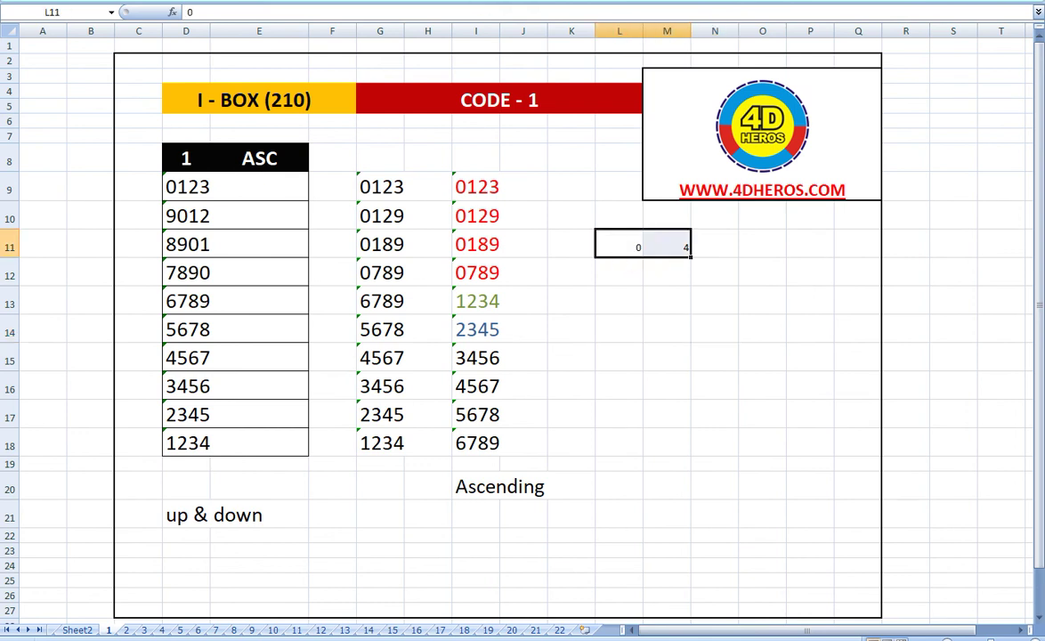
left_click(200, 3)
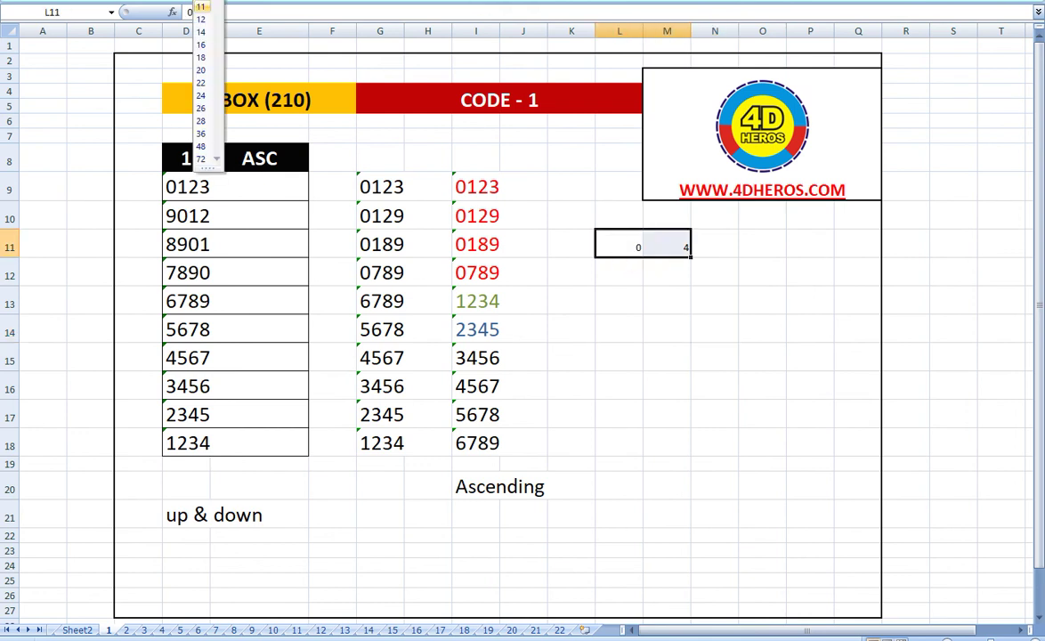
left_click(198, 88)
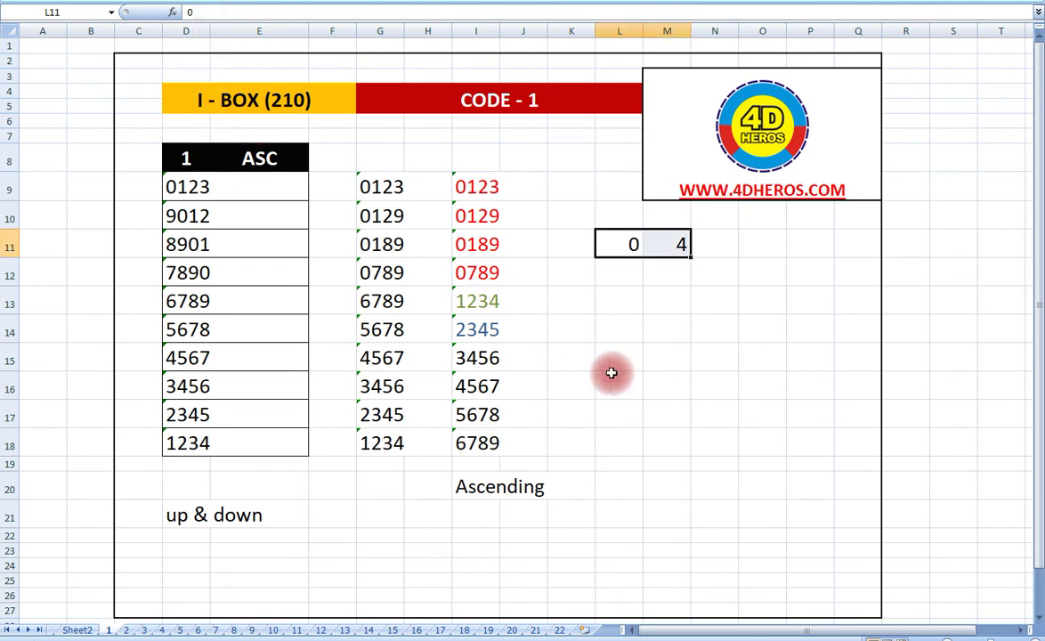
left_click(616, 381)
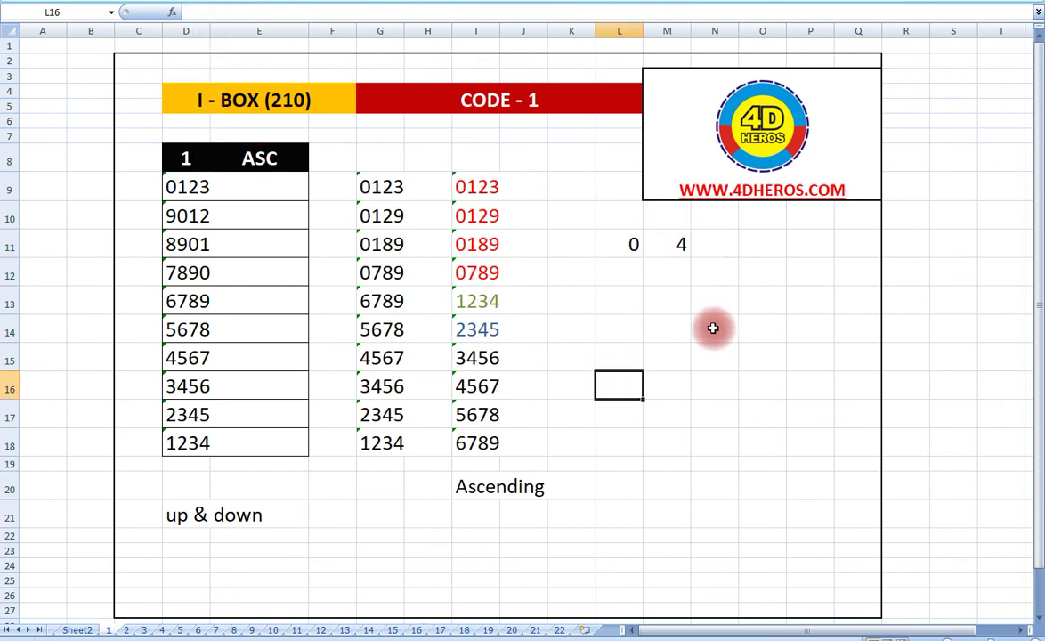
Add the counts for leading digits 1 and 2 in L12:M13, entering a count of 1 for each.
left_click(629, 273)
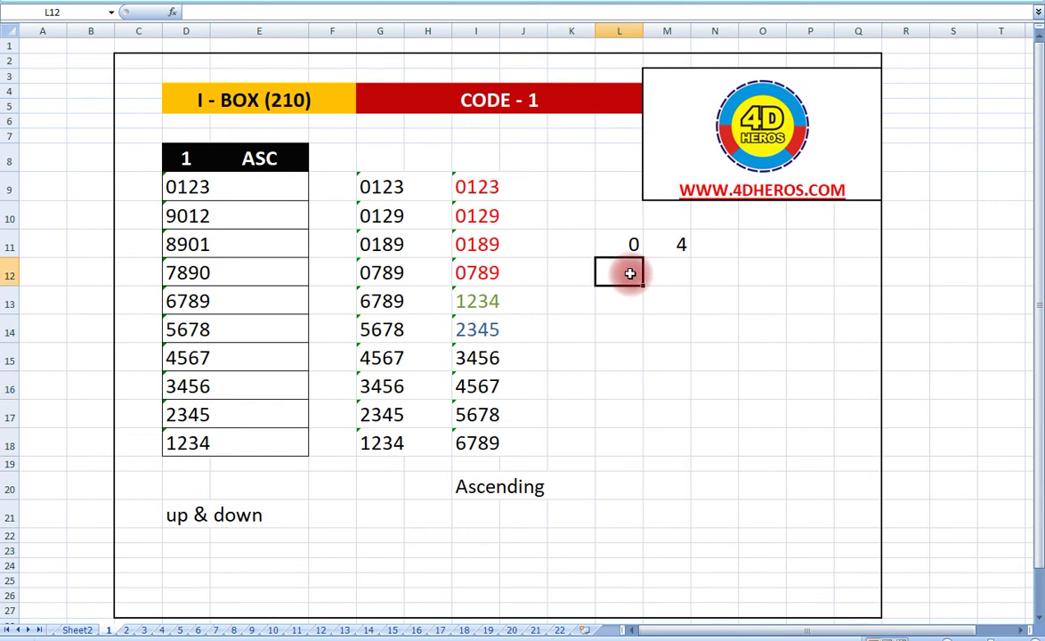
type("1")
left_click(673, 272)
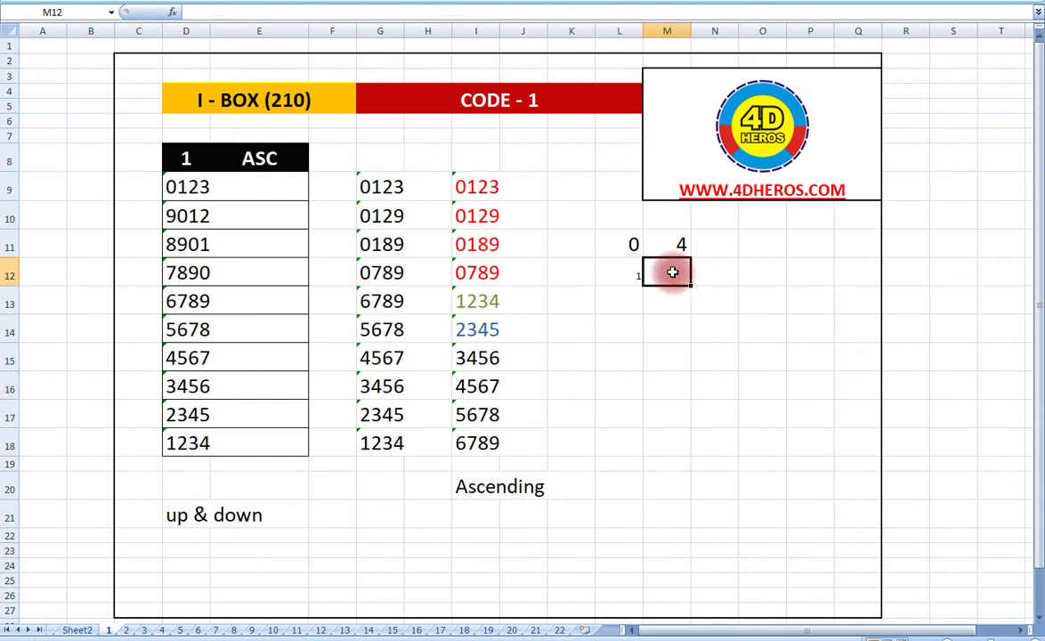
type("1")
left_click(626, 302)
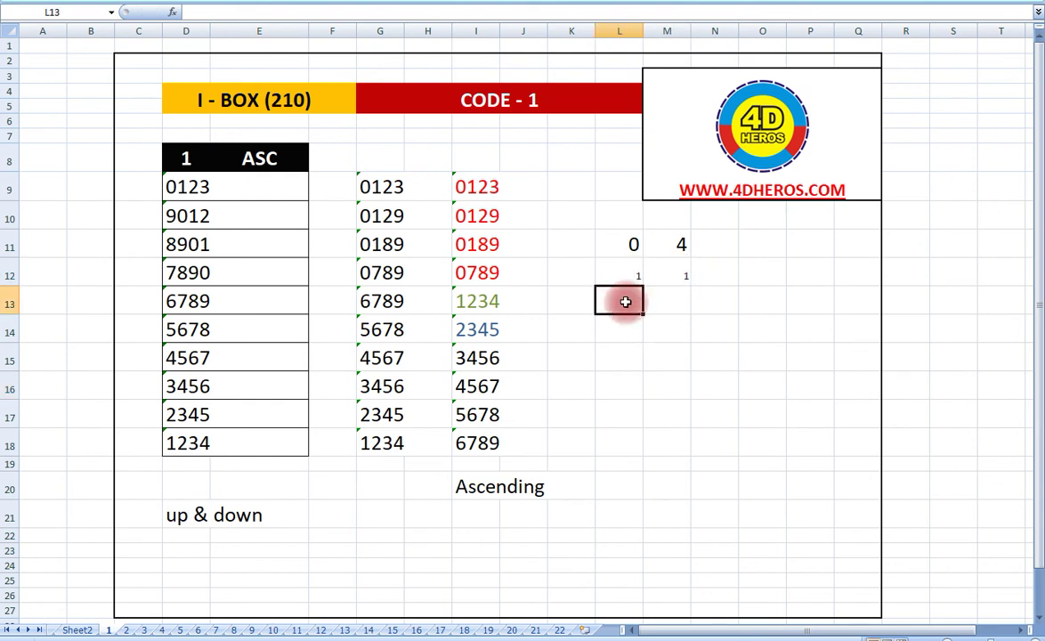
type("2")
left_click(676, 301)
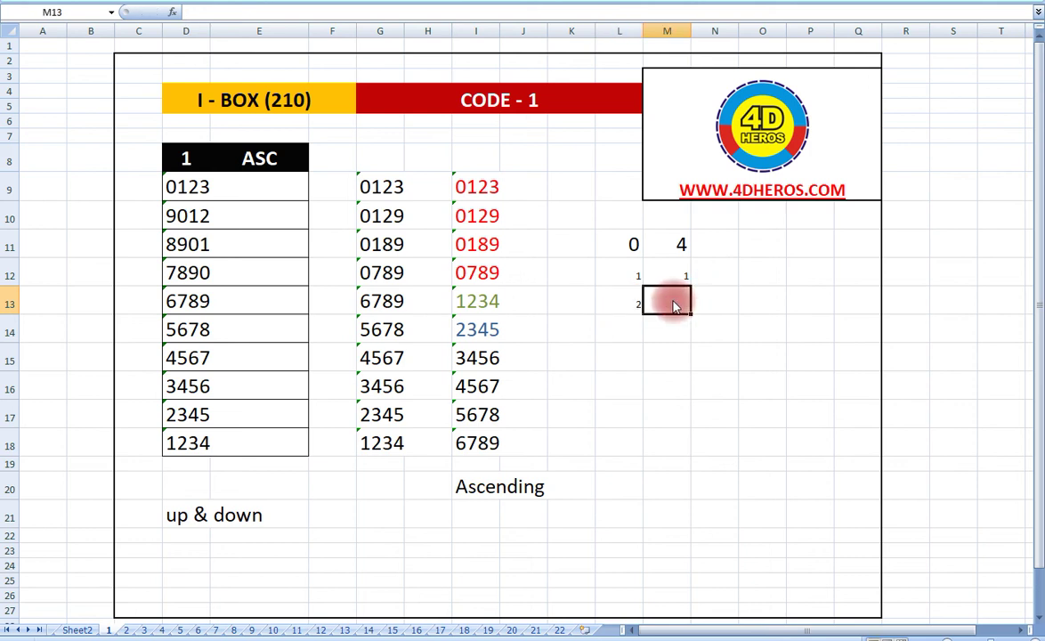
type("1")
Add the counts for leading digits 3 and 4 in L14:M15, entering a count of 1 for each.
left_click(629, 326)
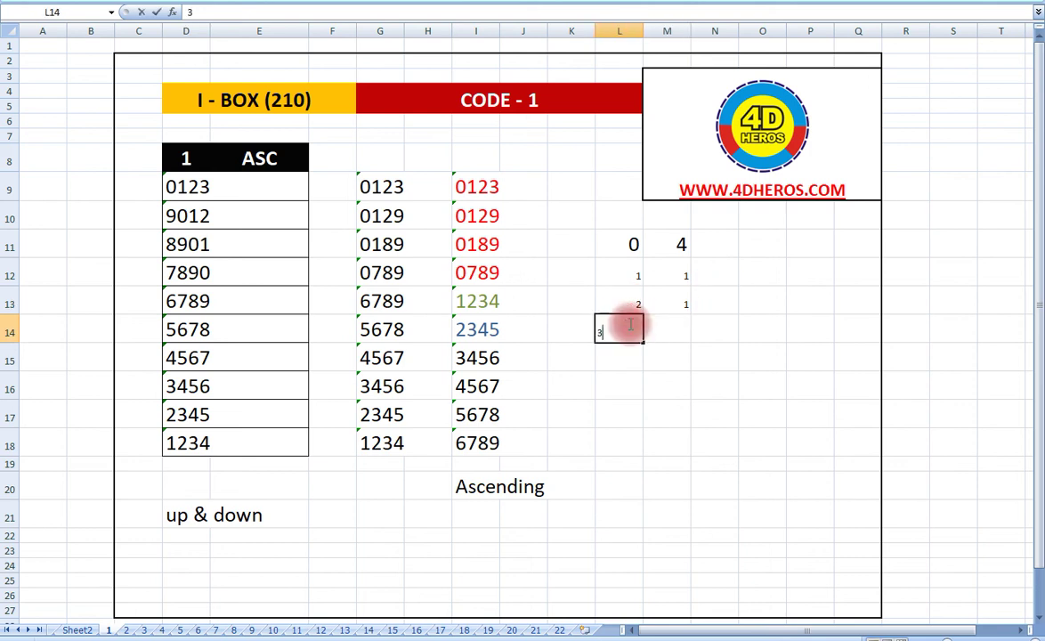
type("3")
left_click(682, 328)
type("1")
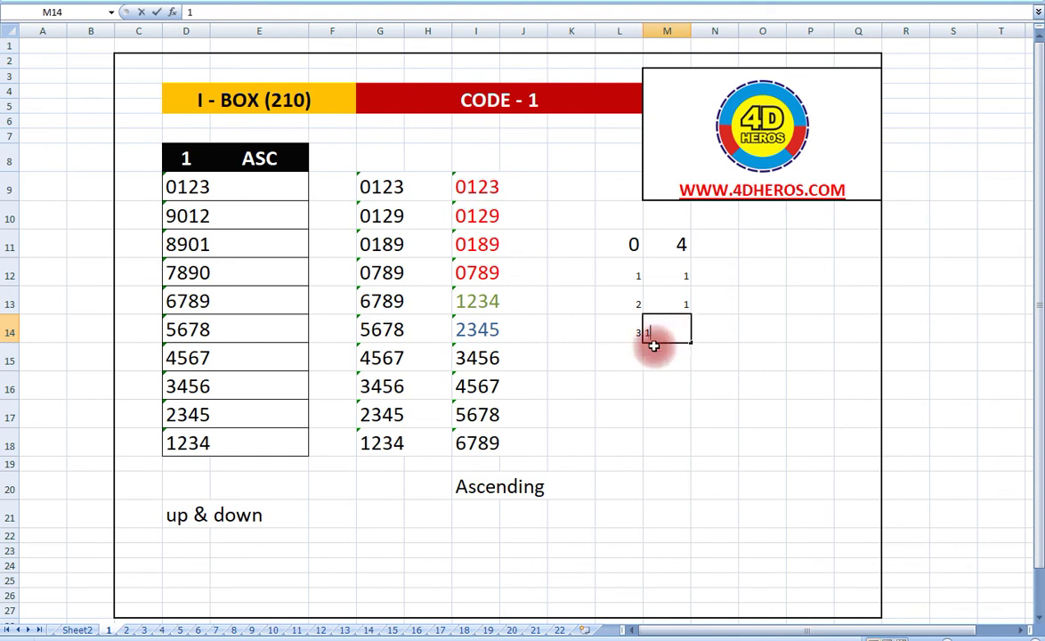
left_click(613, 358)
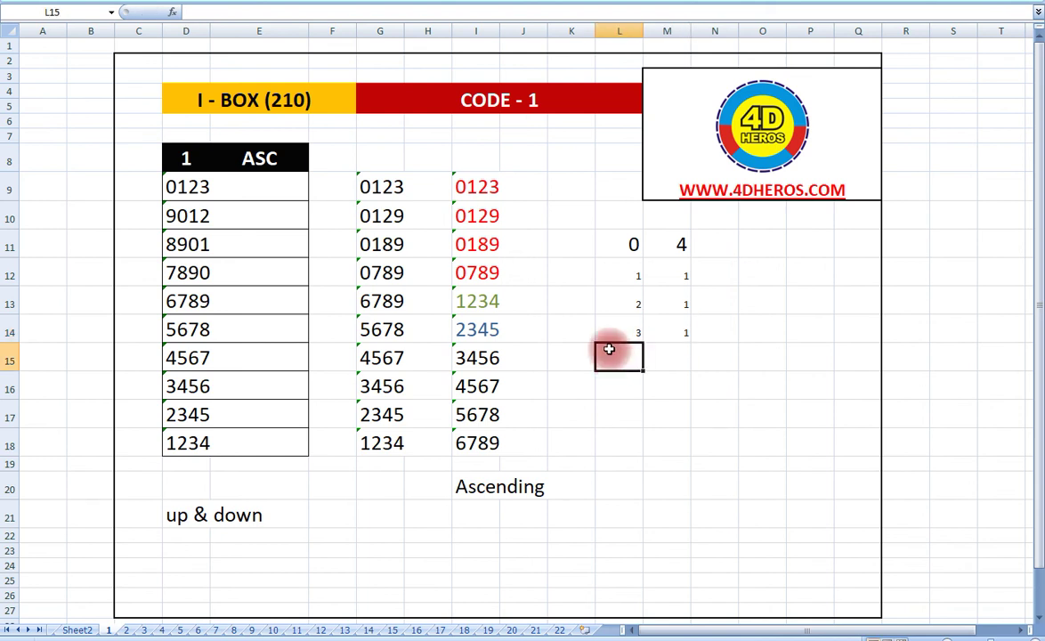
type("4")
left_click(667, 351)
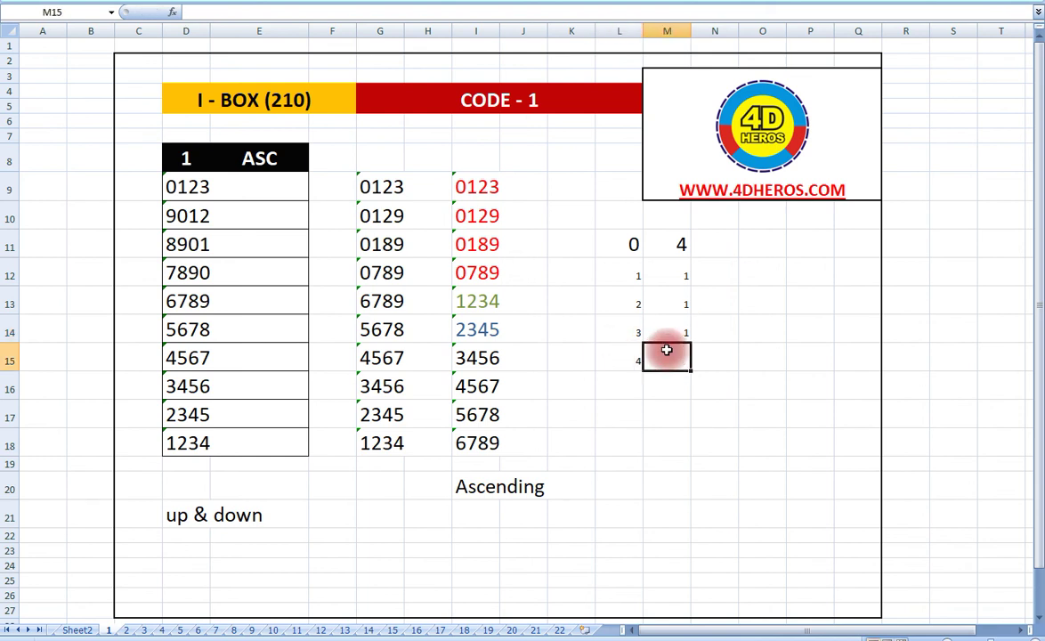
type("1")
Add the counts for leading digits 5 and 6 in L16:M17, entering a count of 1 for each.
left_click(628, 378)
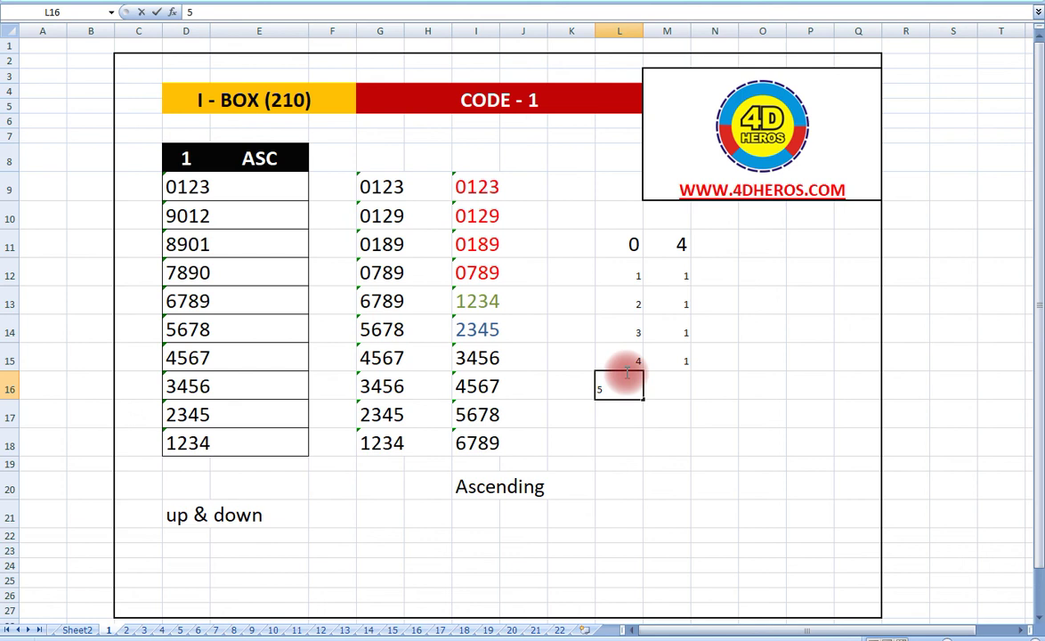
key("Tab")
type("1")
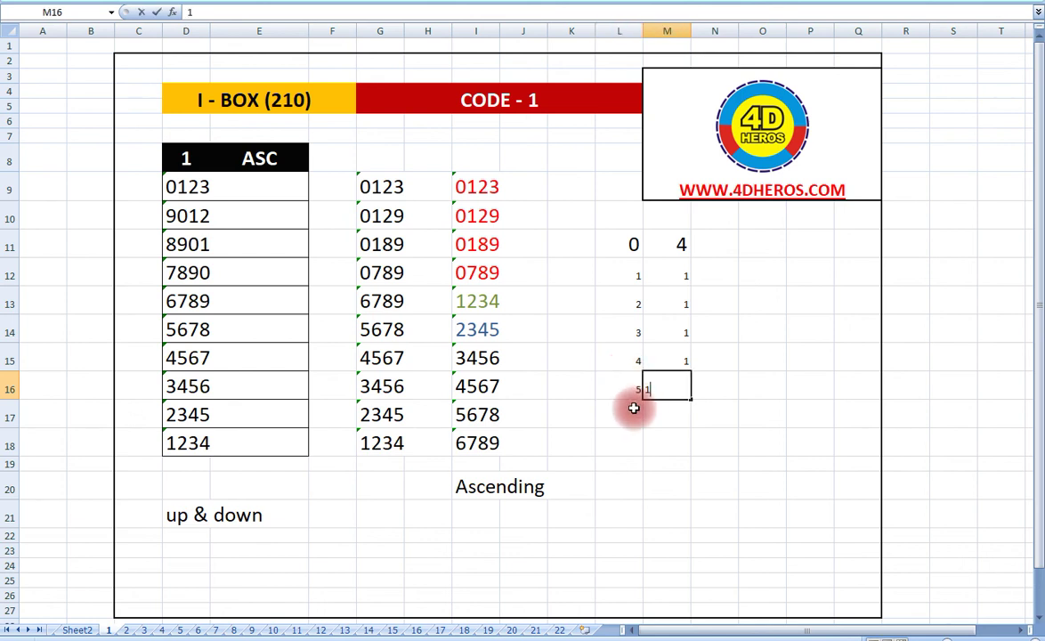
left_click(626, 405)
type("6")
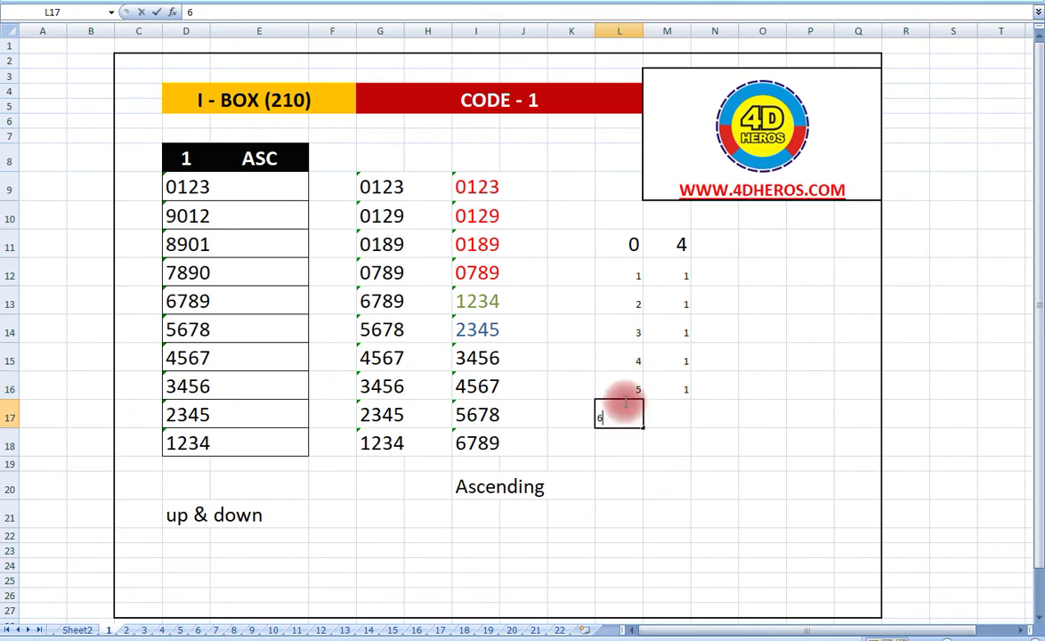
key("Tab")
type("1")
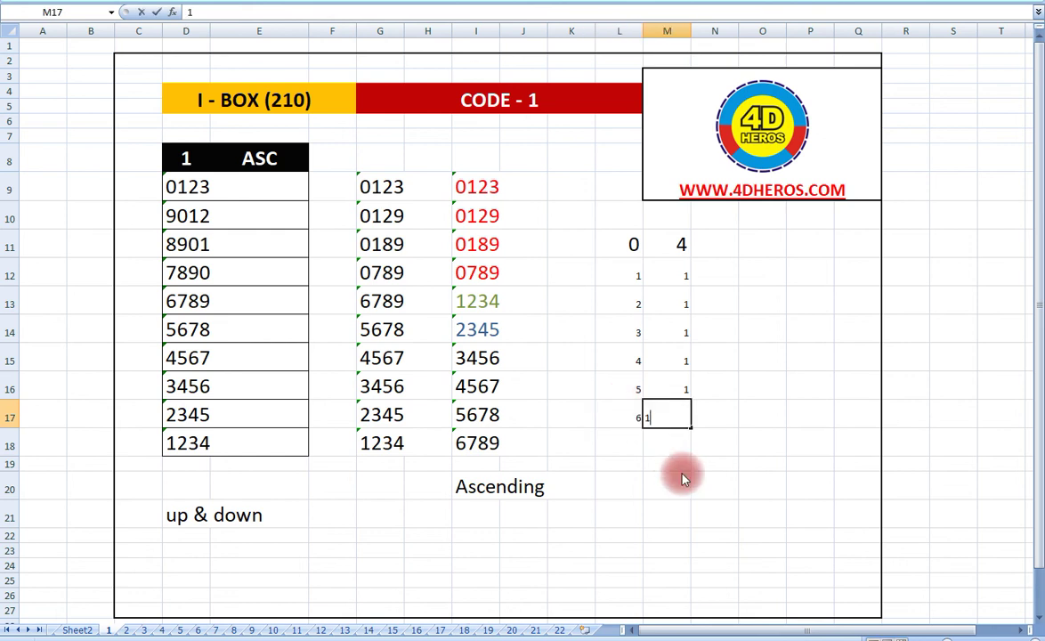
left_click(666, 481)
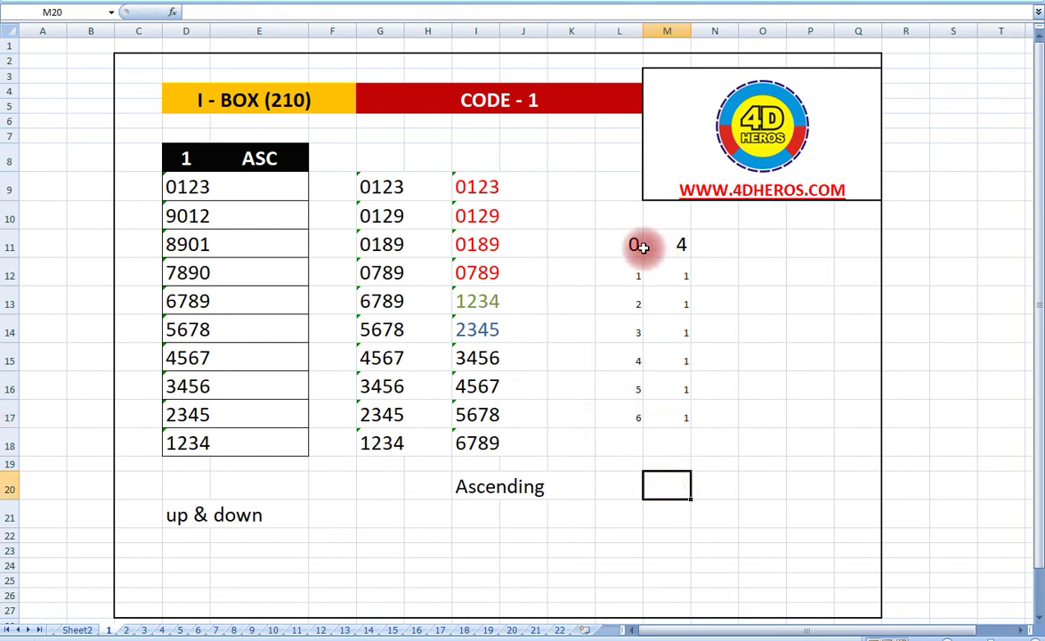
Set the font size of the whole leading-digit count table, L11:M17, to 22.
left_click(634, 243)
key("shift+Right")
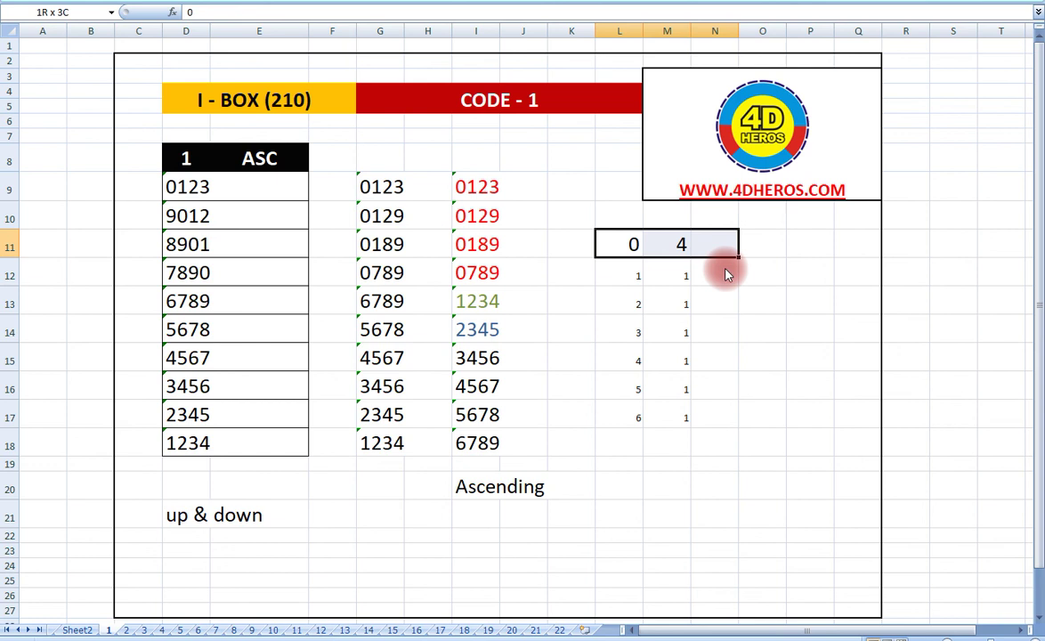
key("shift+Down")
key("shift+Down")
key("shift+Down")
key("shift+Down")
key("shift+Down")
key("shift+Down")
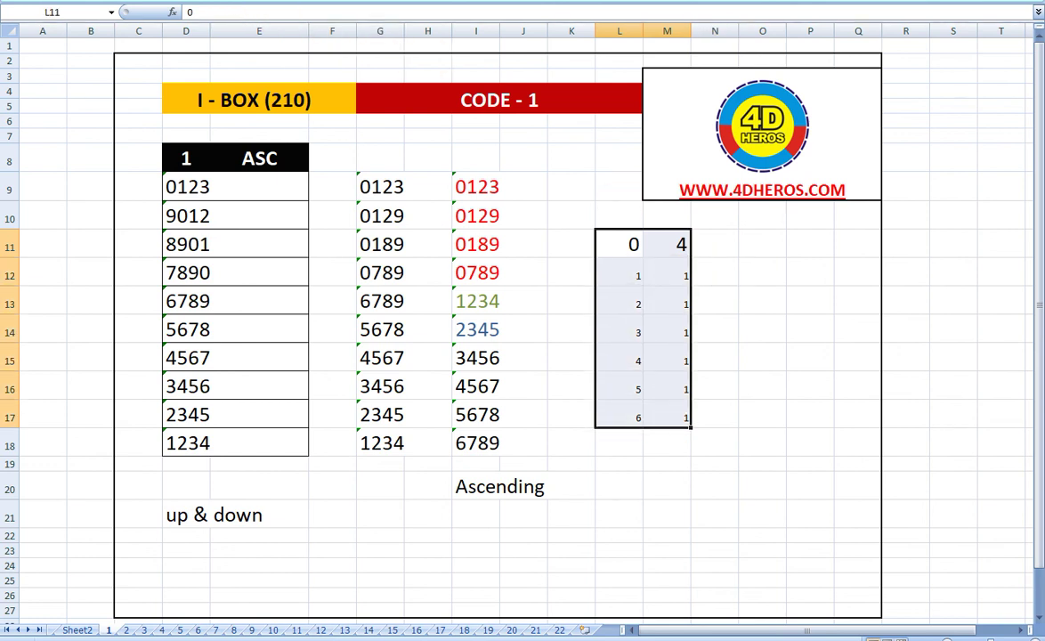
left_click(214, 0)
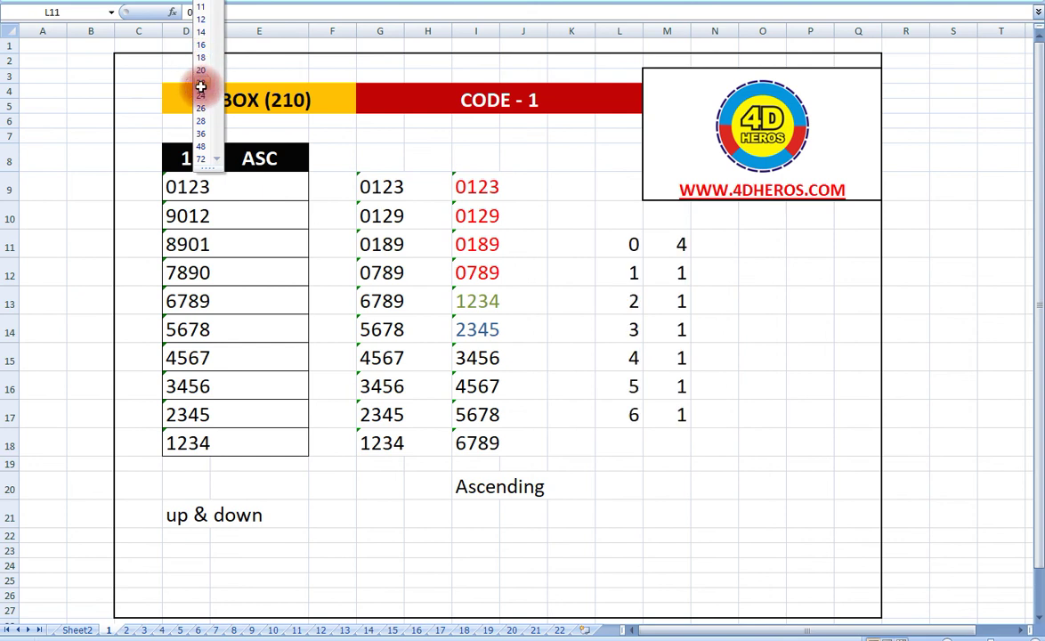
key("Escape")
left_click(678, 435)
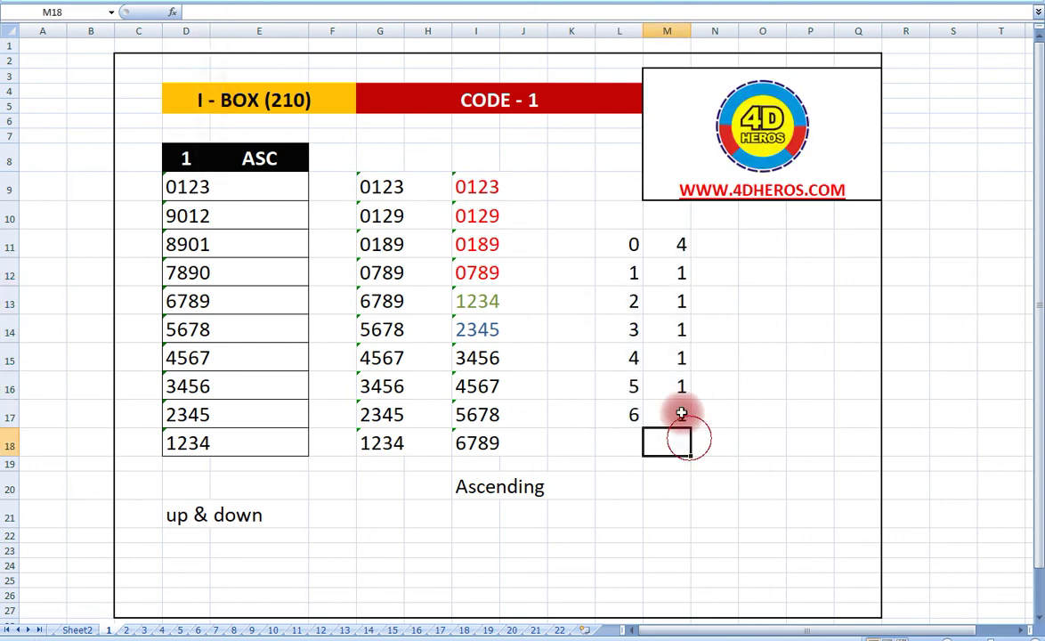
Highlight the count row for leading digit 0, L11:M11, with a yellow fill.
left_click(637, 247)
left_click_drag(638, 246, 638, 246)
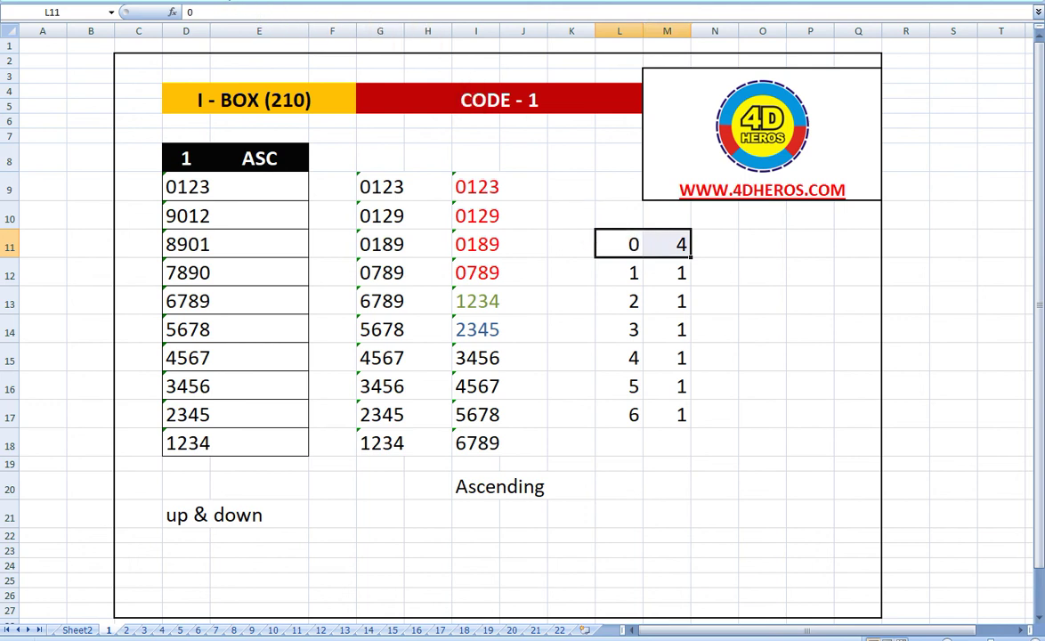
left_click(222, 2)
left_click(669, 481)
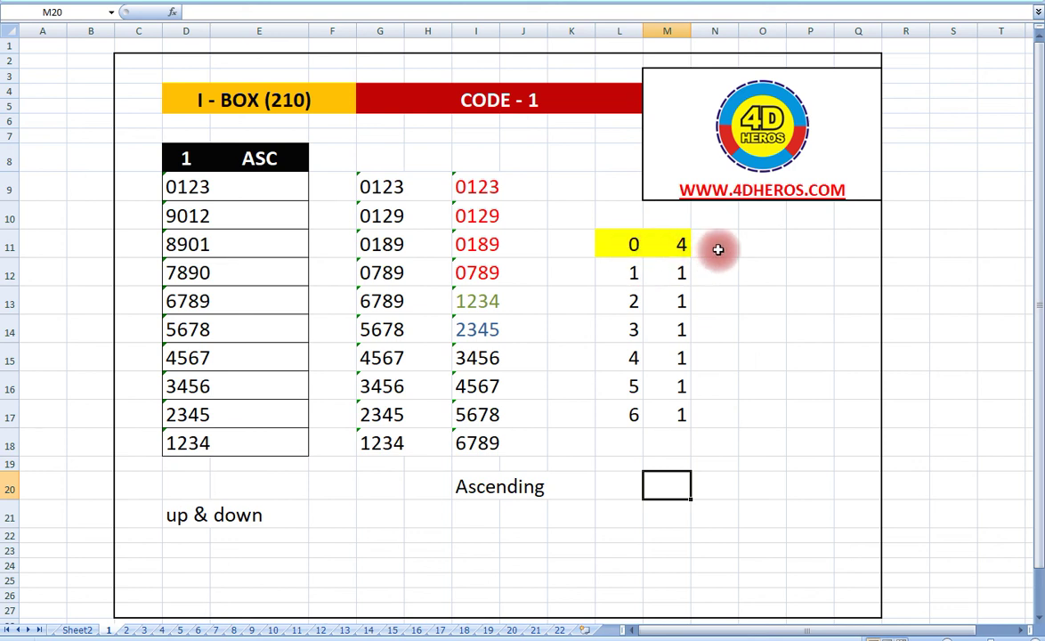
Add the header "s" in L10 above the leading digits, at font size 22 and centered in its cell.
left_click(627, 216)
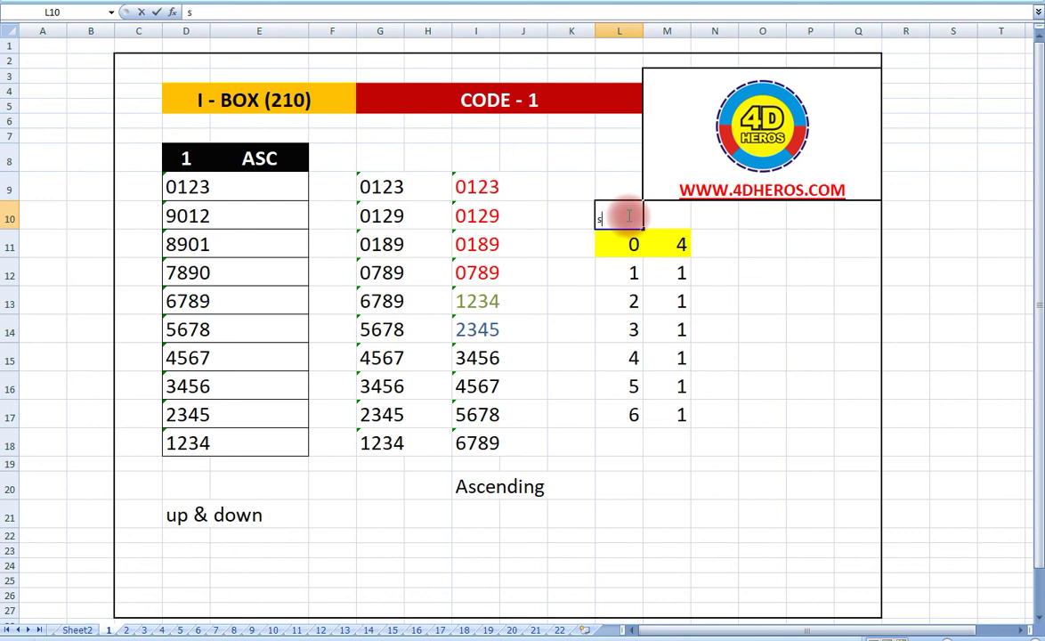
left_click(605, 354)
left_click(614, 215)
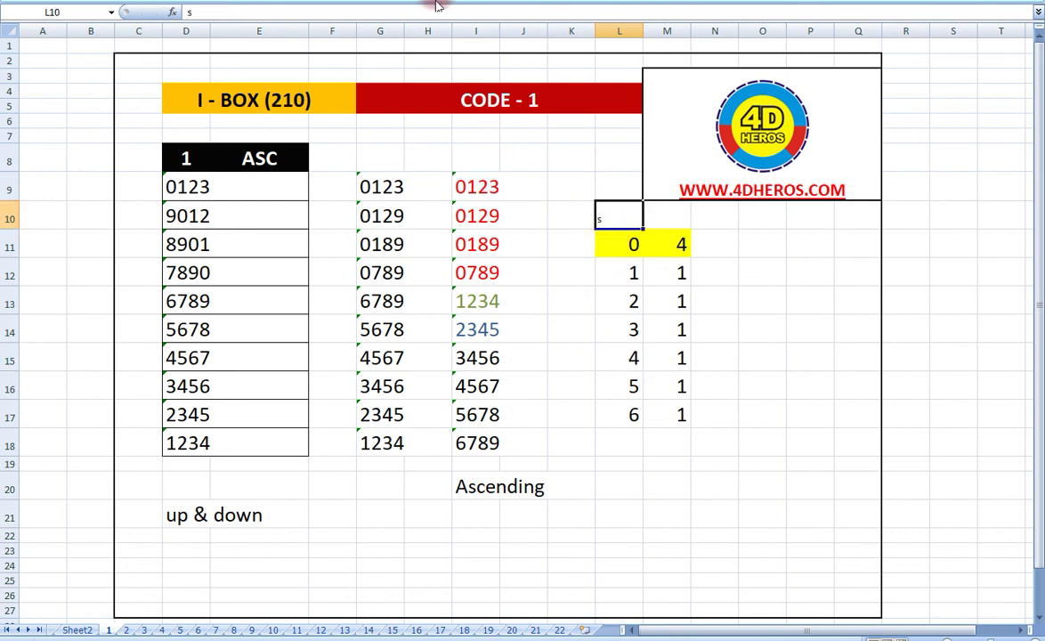
left_click(211, 1)
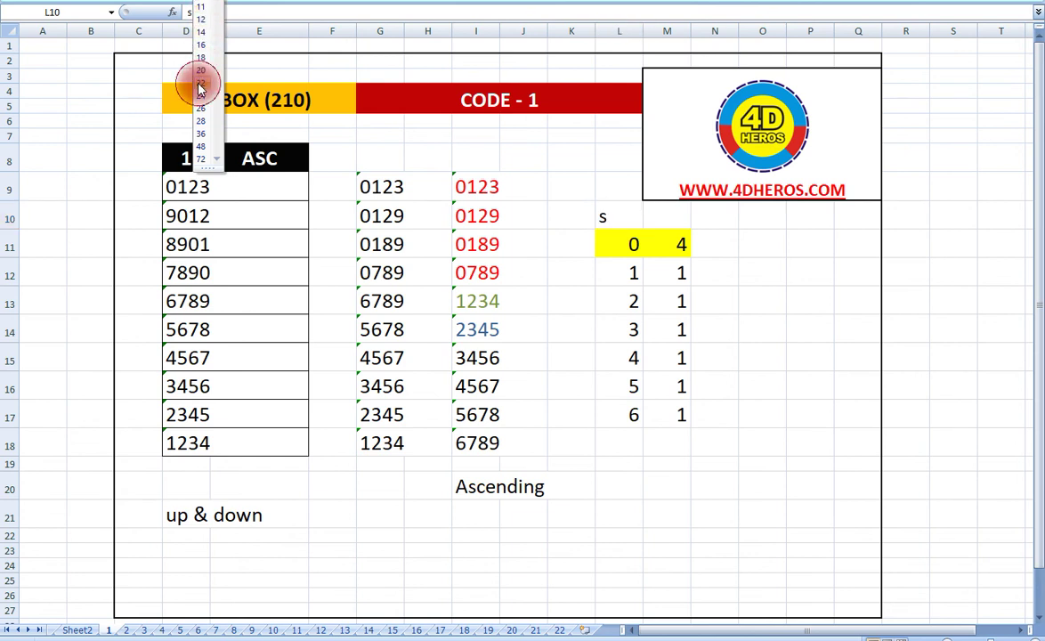
left_click(667, 485)
left_click(666, 485)
left_click(612, 215)
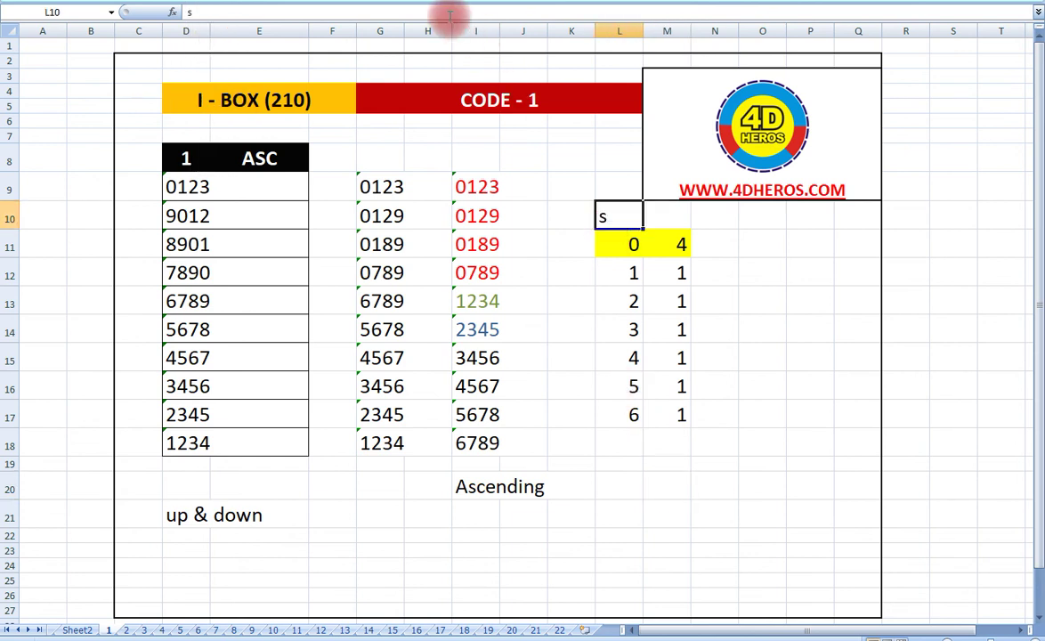
left_click(667, 508)
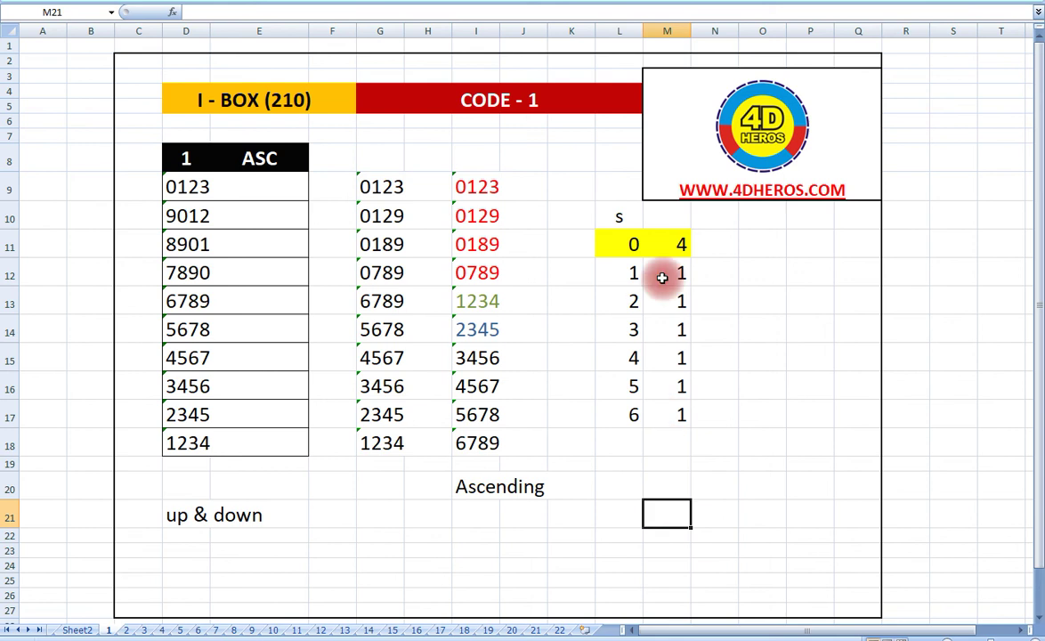
Add the header "total" in M10 above the counts and set its font size to 22.
left_click(674, 213)
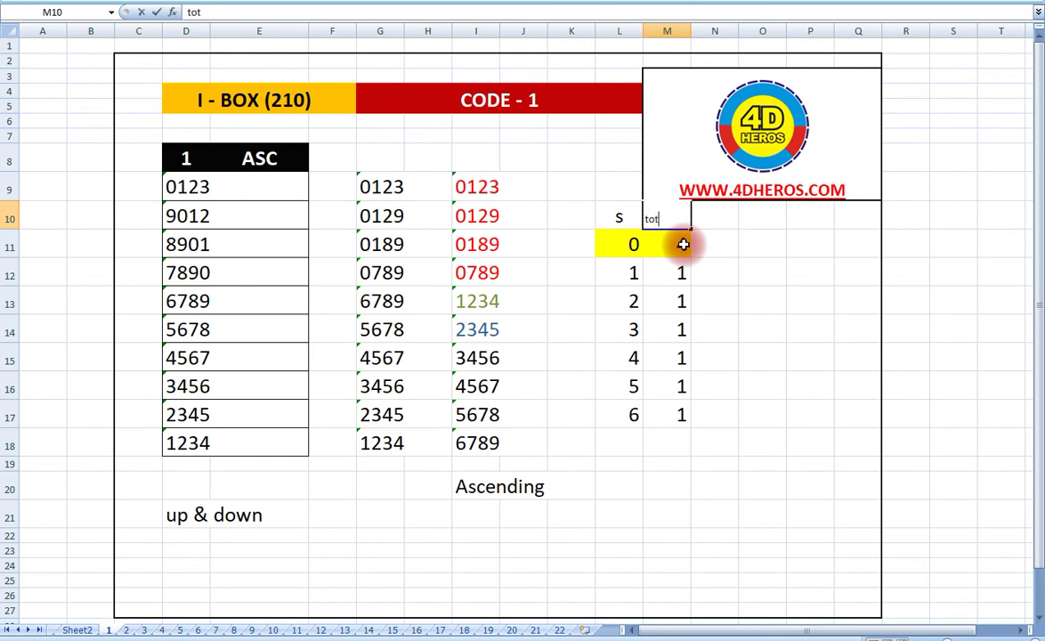
left_click(704, 462)
left_click(677, 215)
left_click(205, 2)
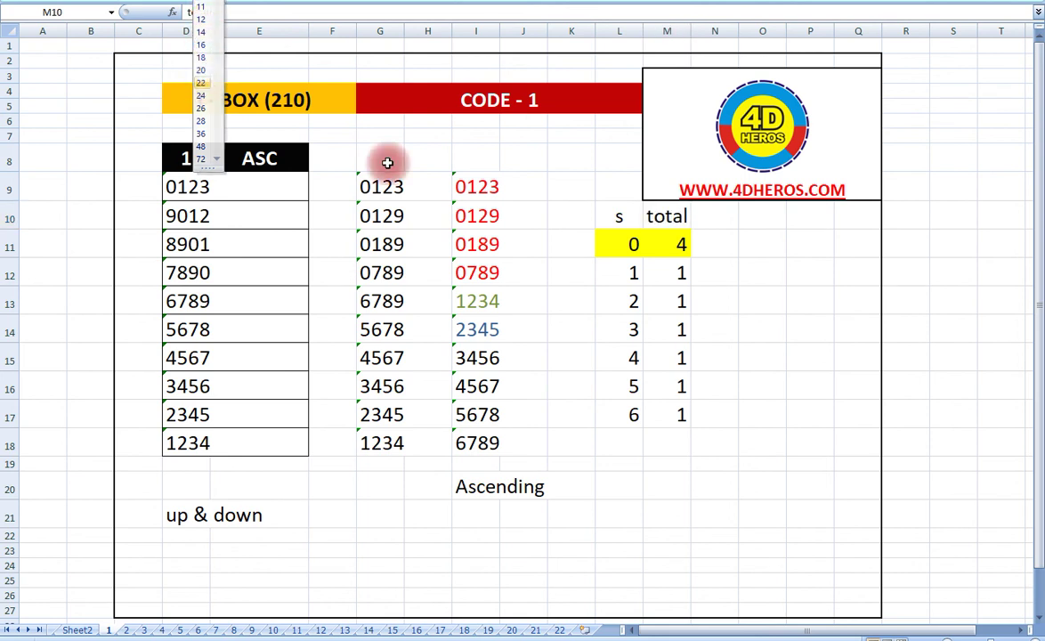
key("Escape")
left_click(767, 385)
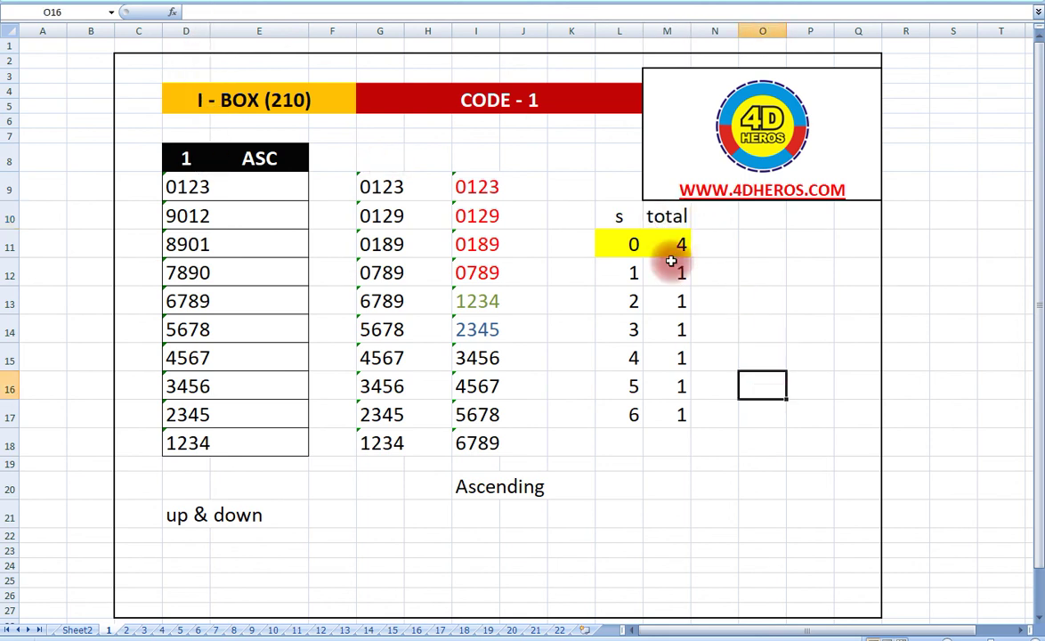
left_click(669, 506)
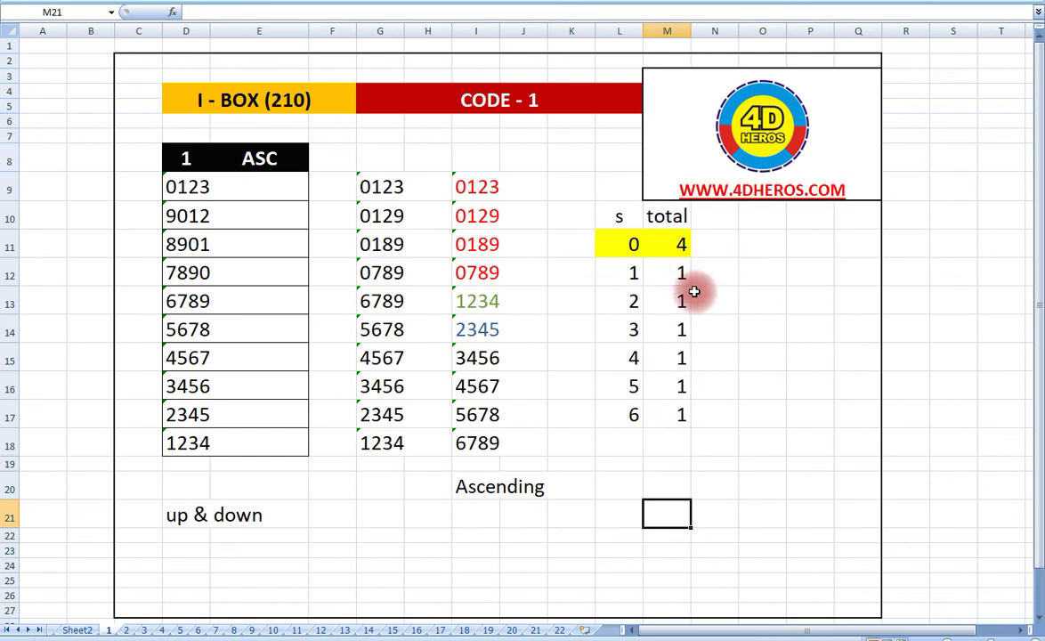